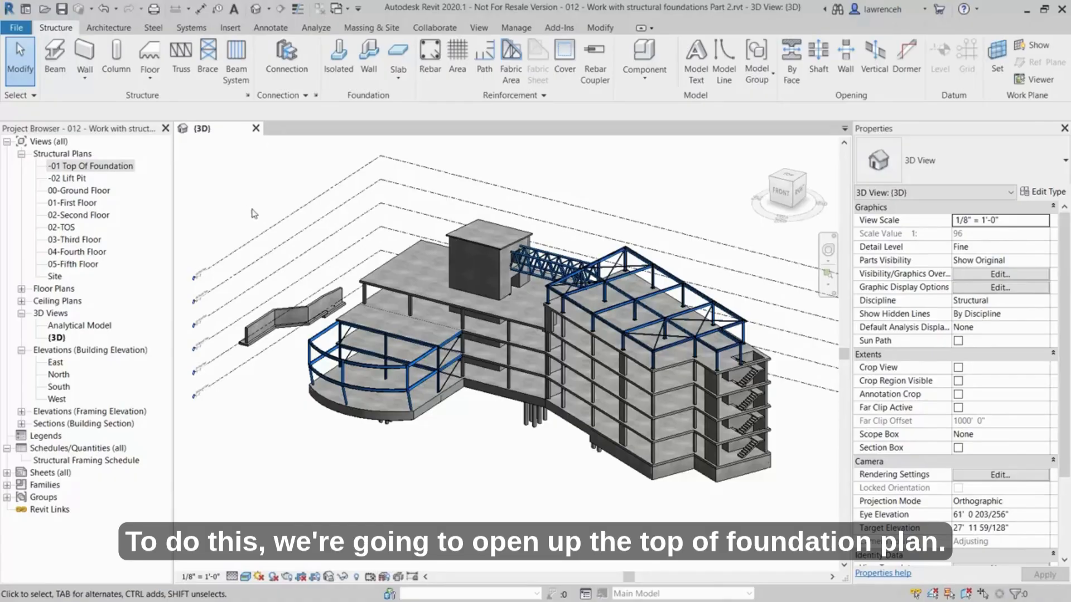
# Step: Open the -01 Top Of Foundation structural plan at the ground beam crossing grid 3
pyautogui.click(106, 167)
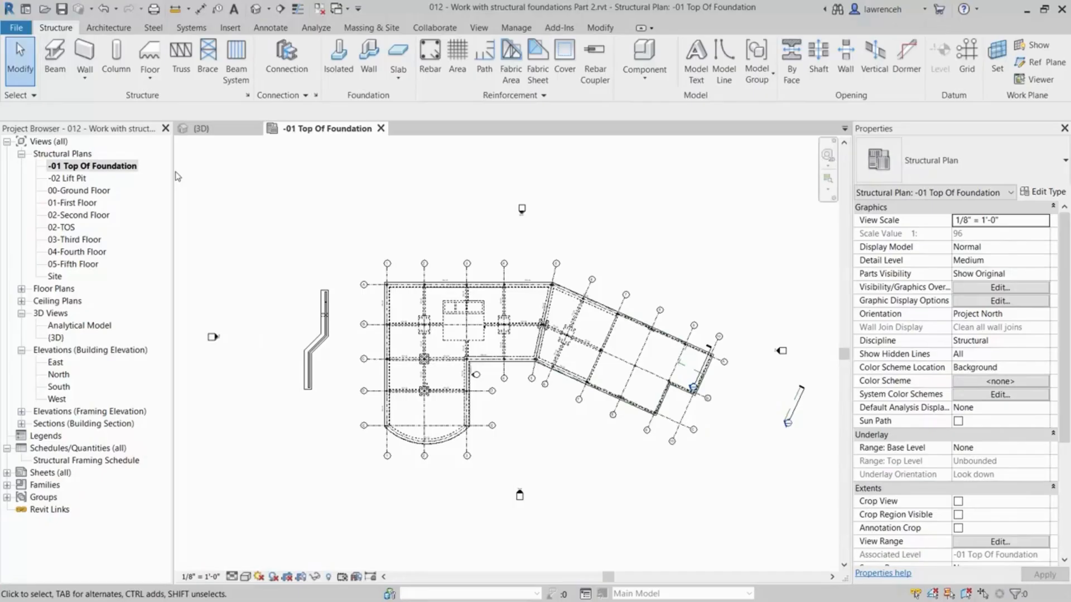
pyautogui.scroll(5, 432, 251)
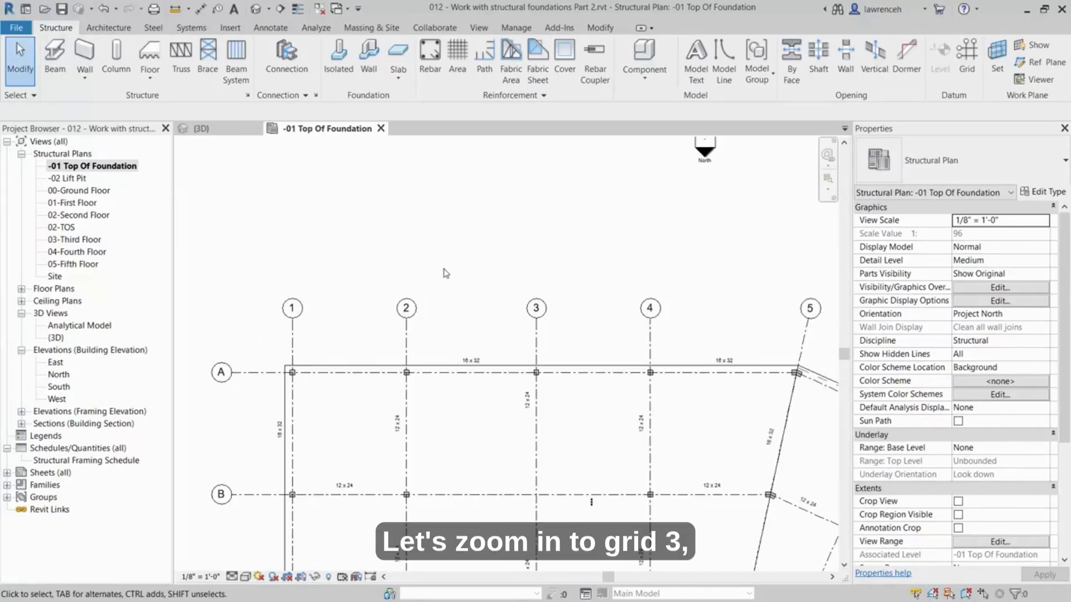
pyautogui.scroll(2, 591, 349)
pyautogui.moveTo(594, 354); pyautogui.dragTo(563, 303, button='middle')
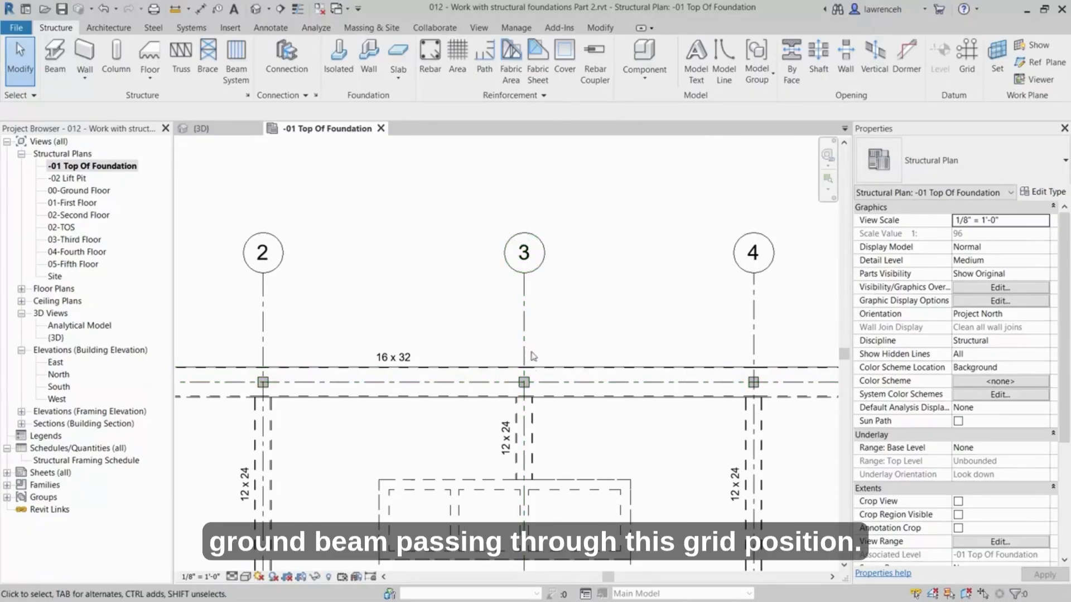
pyautogui.scroll(2, 555, 361)
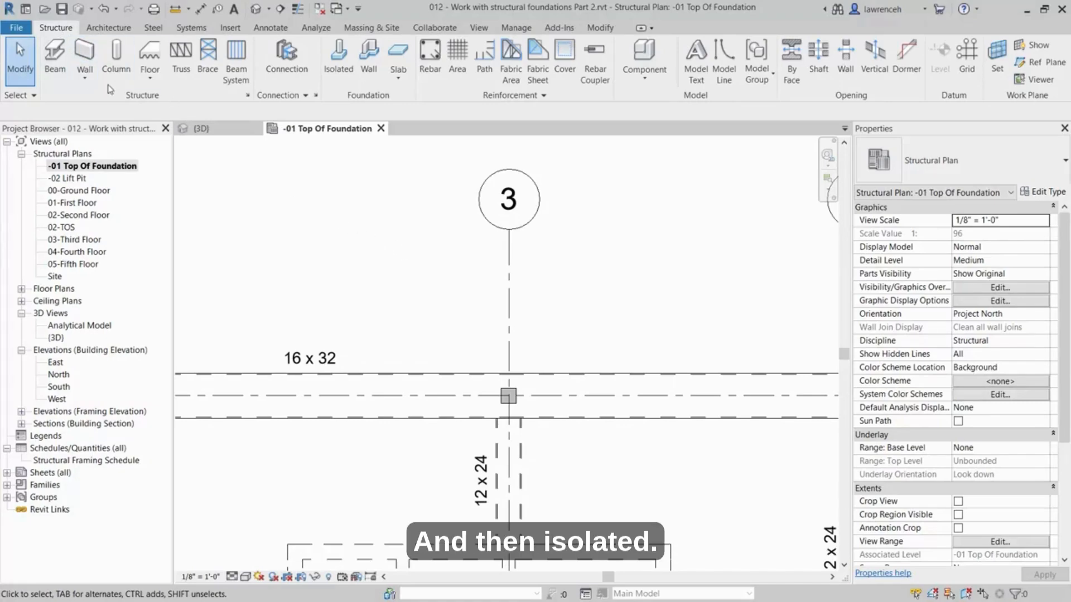
# Step: Start an isolated foundation using the Round In Situ Concrete Pile type 16" Diameter 16', on level -01 Top Of Foundation with a -2' 0" height offset
pyautogui.click(346, 79)
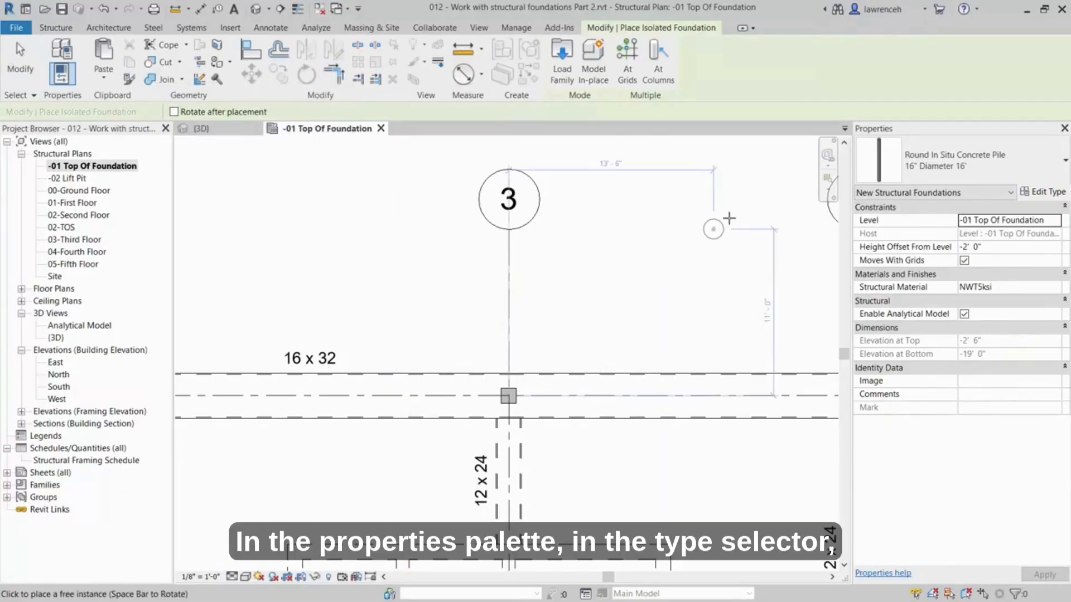
pyautogui.click(1015, 171)
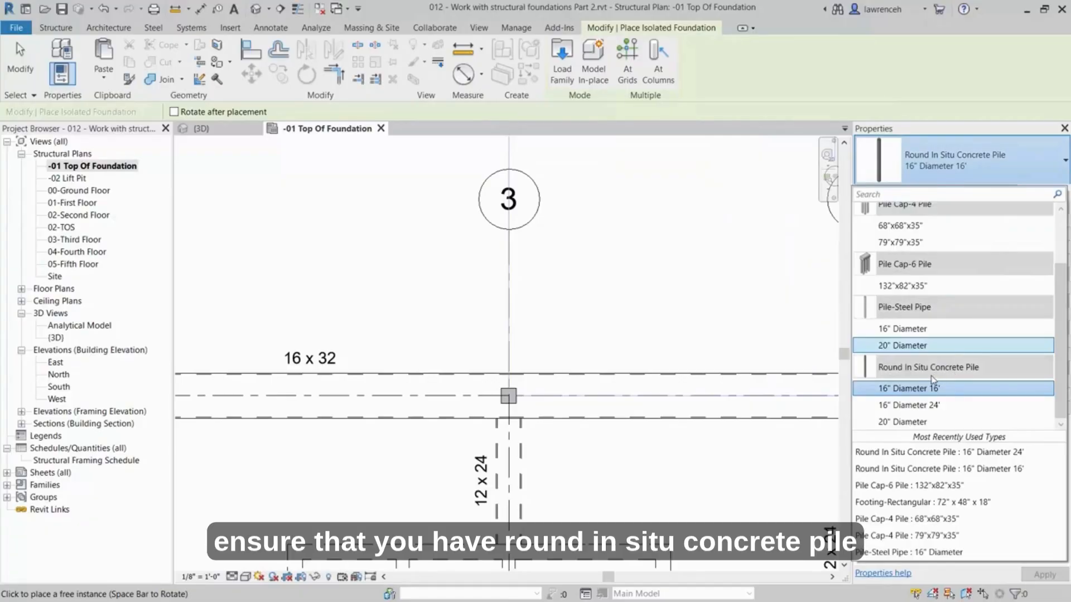
pyautogui.click(967, 389)
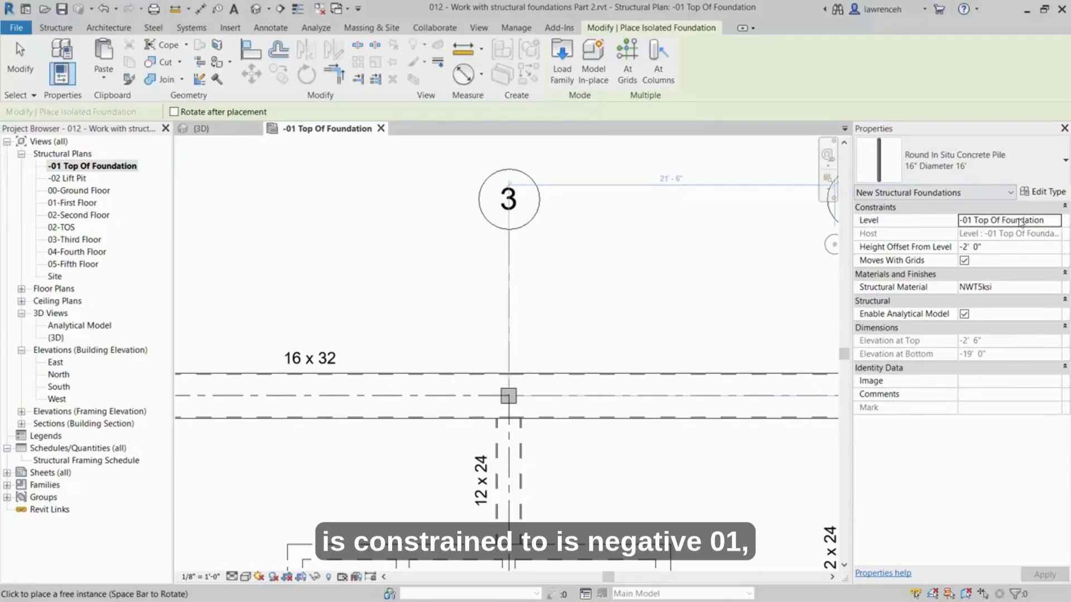
pyautogui.click(1011, 251)
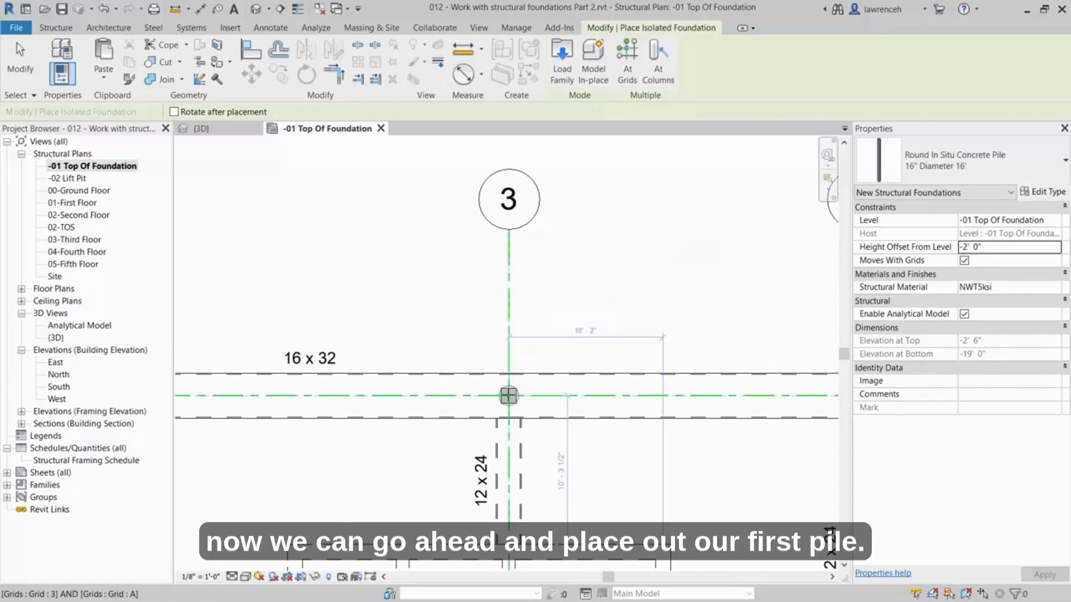
# Step: Place three piles along grid A: one at the grid 3 intersection and one on either side of it
pyautogui.click(508, 396)
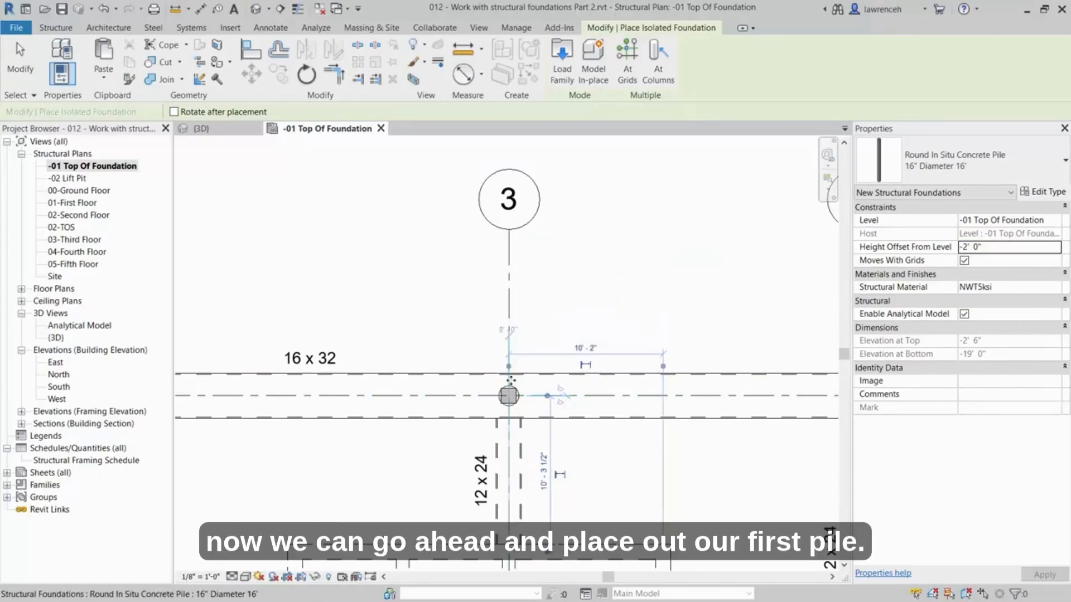
pyautogui.click(580, 396)
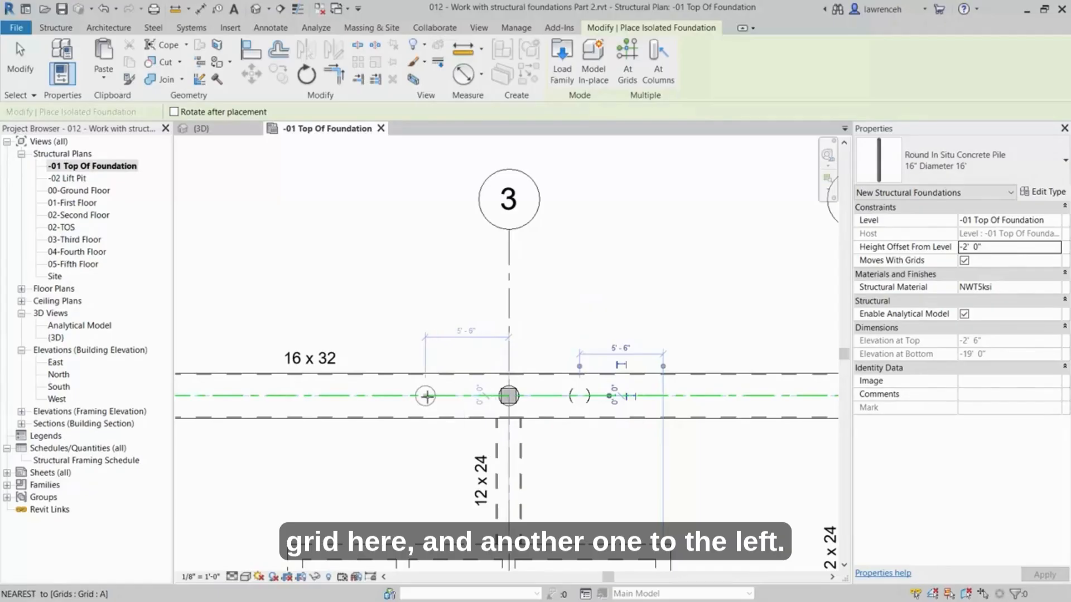
pyautogui.click(425, 396)
pyautogui.press('Escape')
pyautogui.press('Escape')
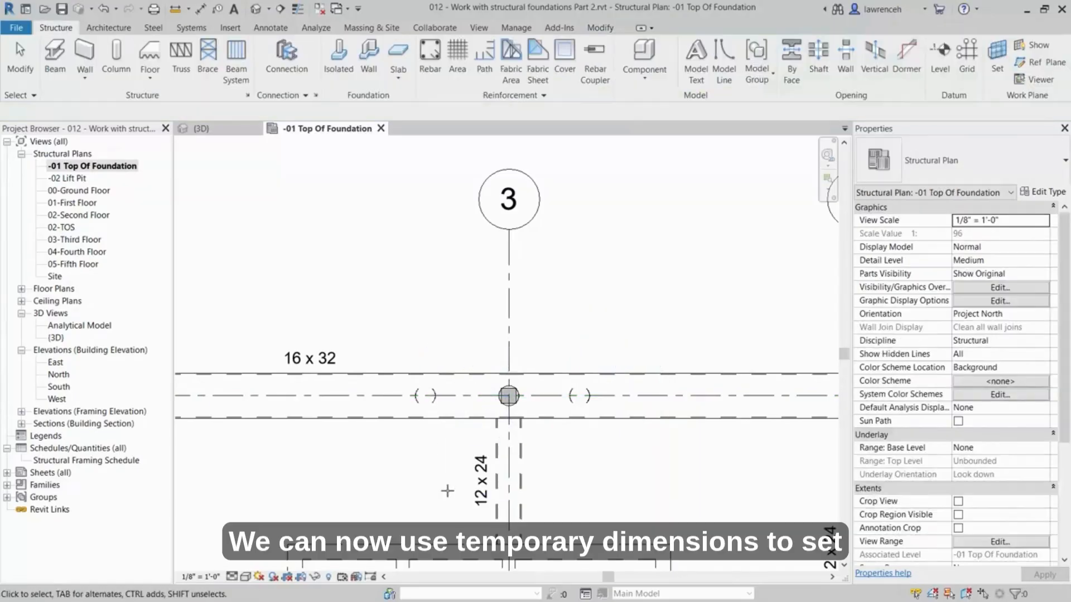
# Step: Set the distance from the pile left of grid 3 to the grid line to 40"
pyautogui.moveTo(375, 324); pyautogui.dragTo(452, 445)
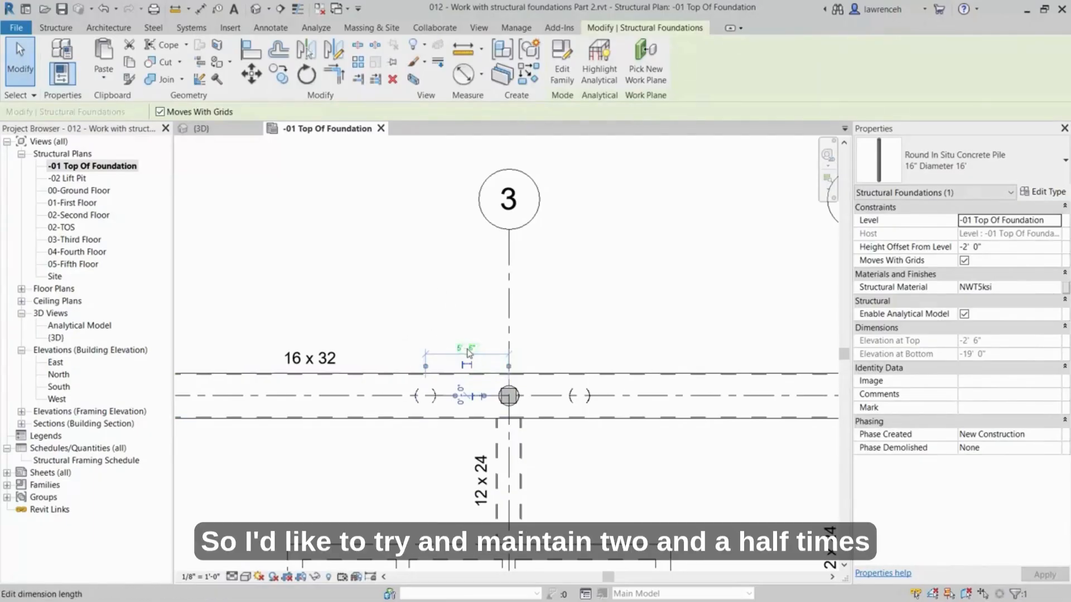
pyautogui.click(463, 348)
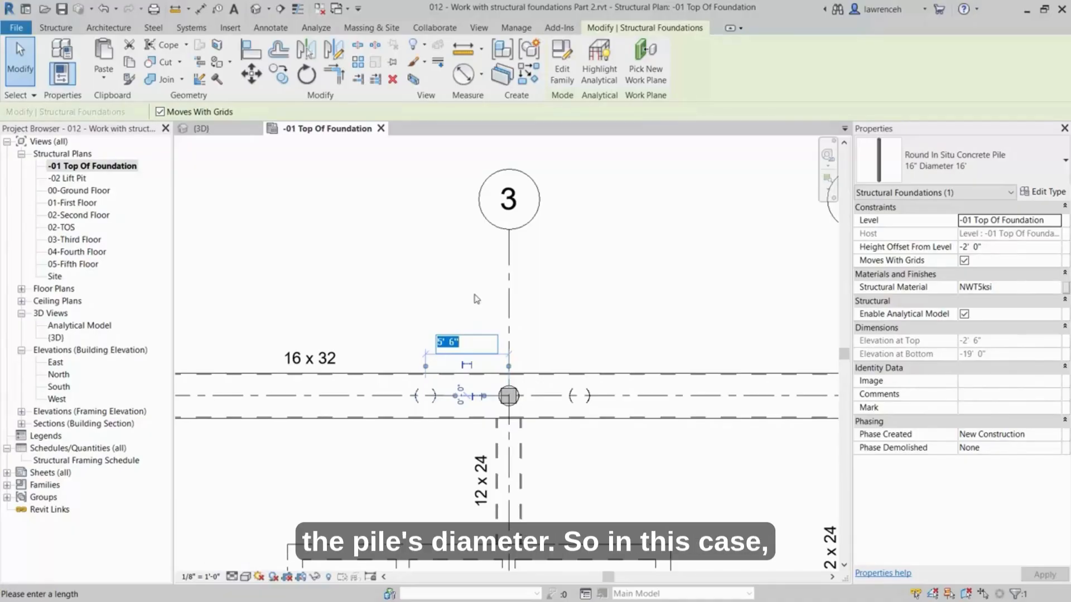
pyautogui.write('4')
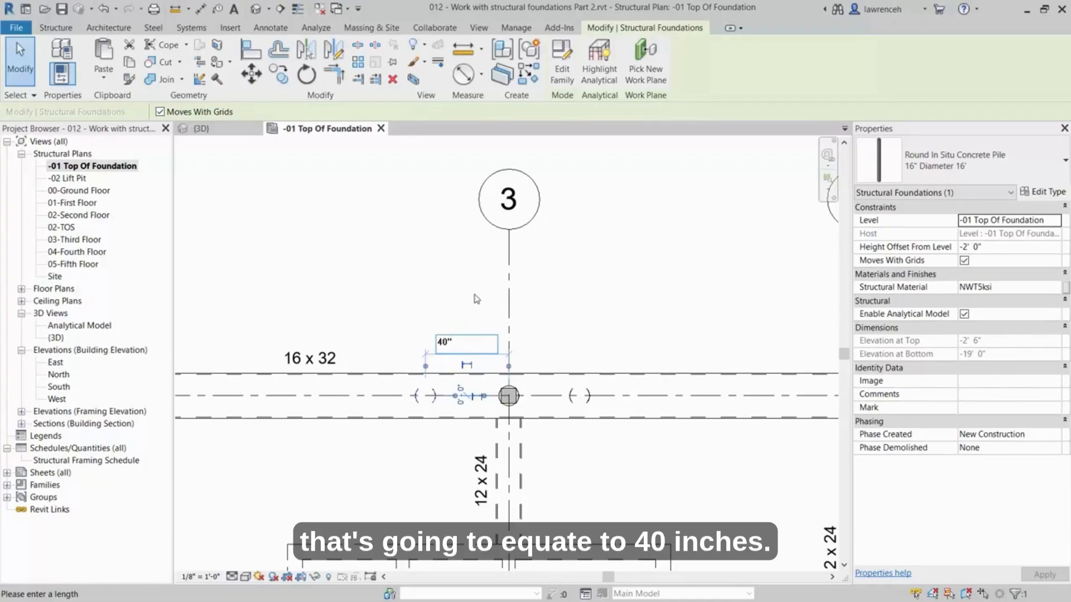
pyautogui.write('0"')
pyautogui.press('Return')
# Step: Reference the right-hand pile's temporary dimension to grid 3 and set that distance to 40"
pyautogui.moveTo(537, 328); pyautogui.dragTo(653, 457)
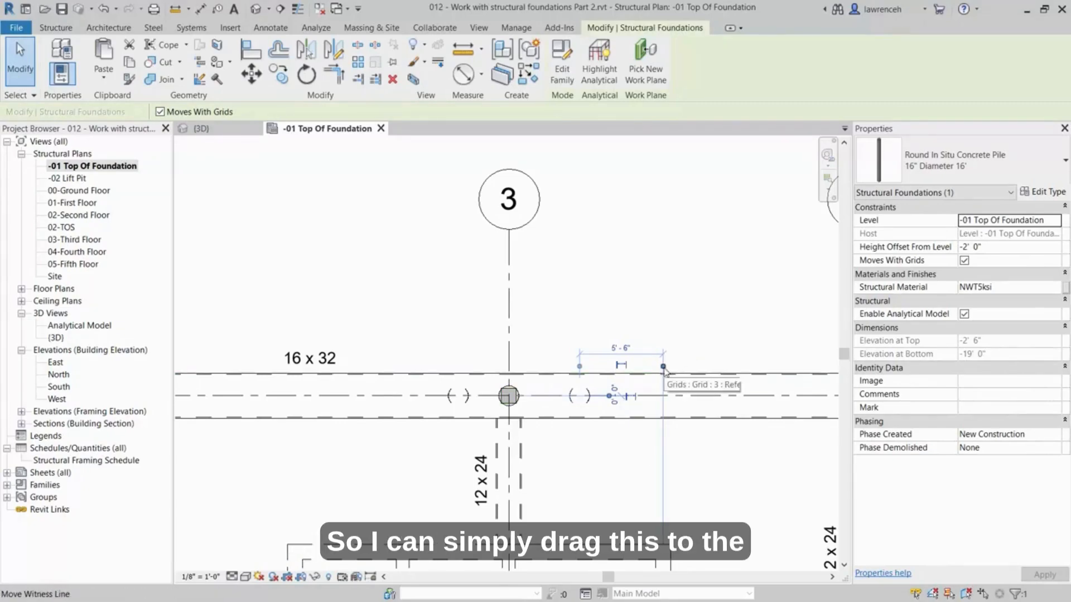
pyautogui.moveTo(663, 367); pyautogui.dragTo(508, 396)
pyautogui.click(545, 349)
pyautogui.write('40')
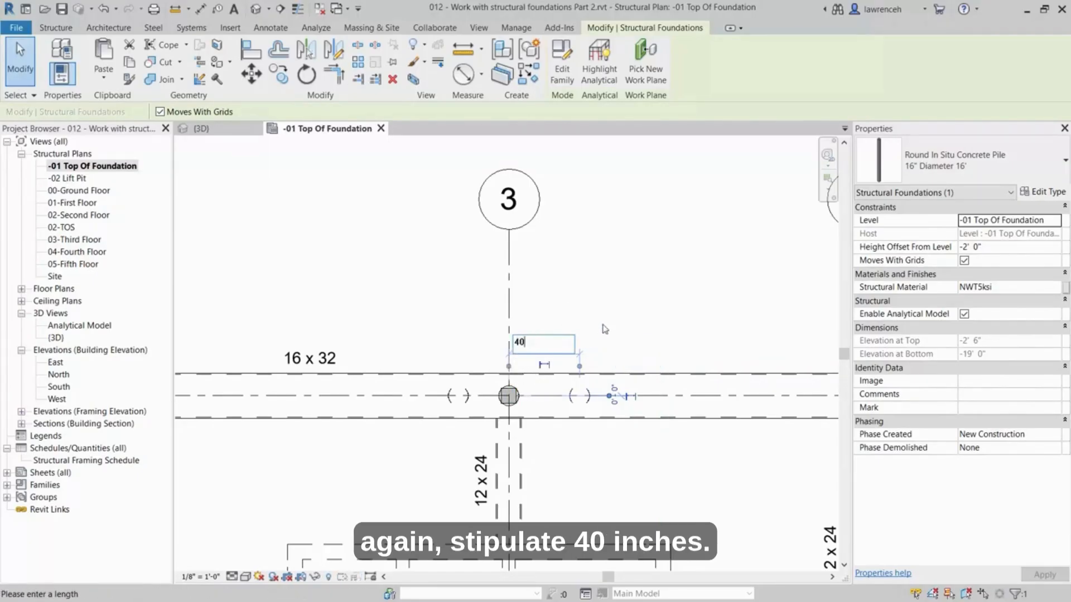
pyautogui.write('"')
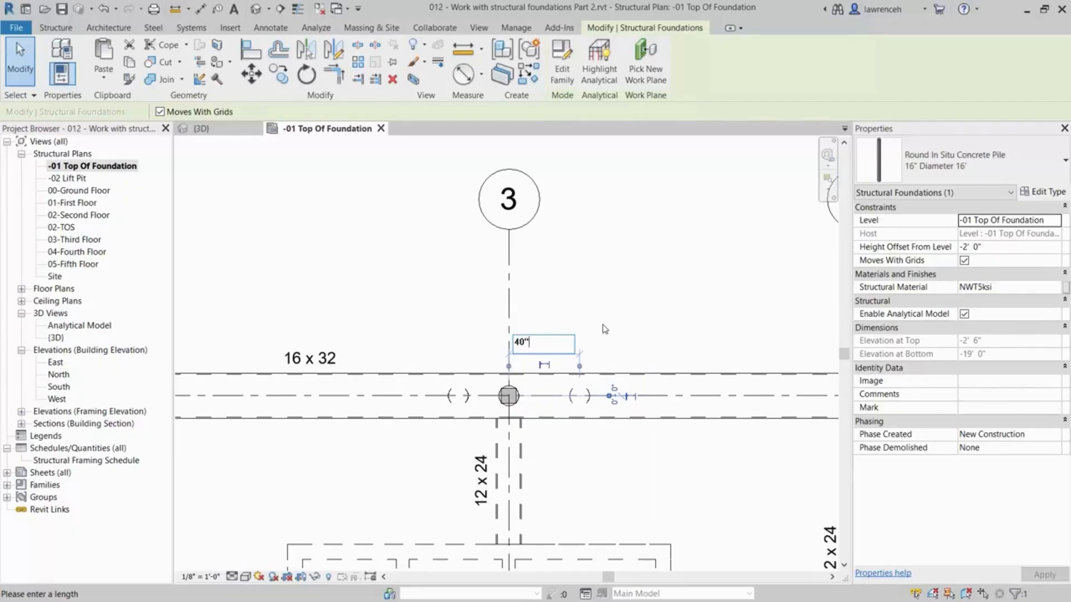
pyautogui.press('Return')
pyautogui.click(704, 307)
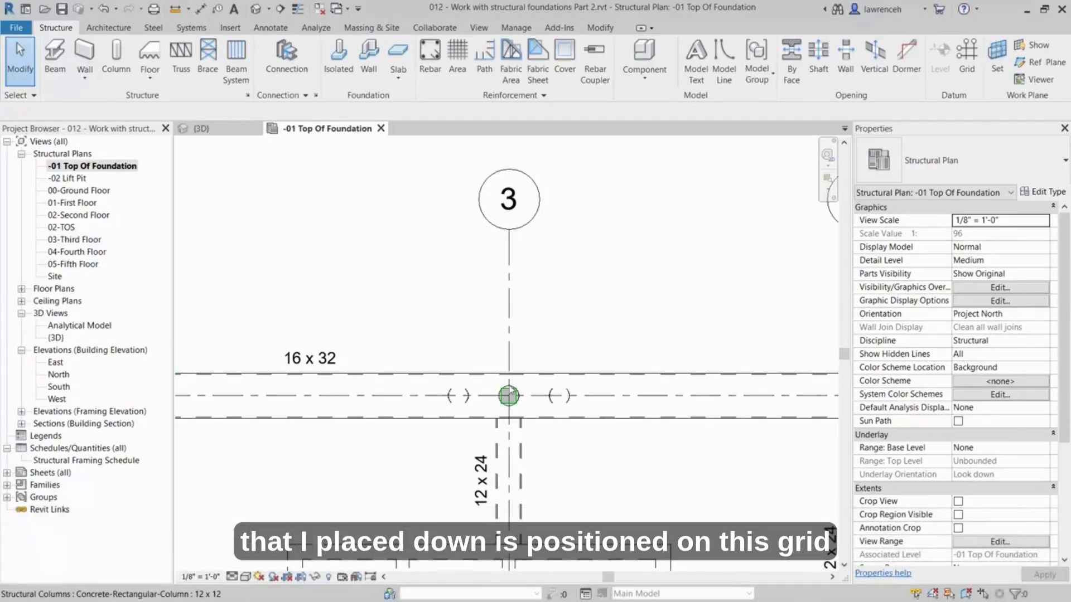
# Step: Select the elements around the grid 3 and A intersection and filter out Structural Columns, keeping only the three piles
pyautogui.scroll(2, 509, 395)
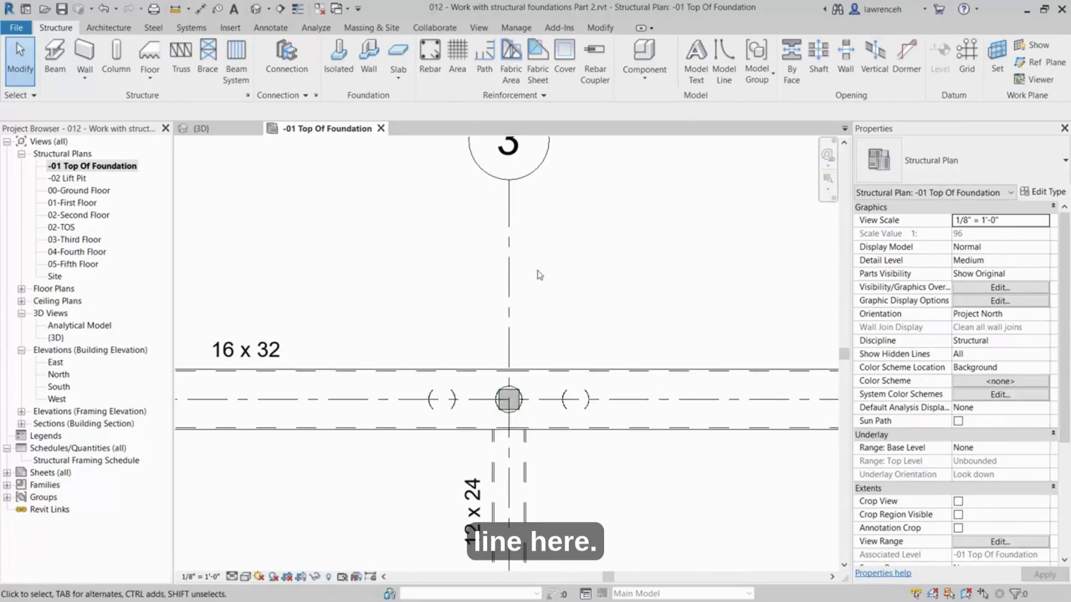
pyautogui.scroll(-1, 541, 276)
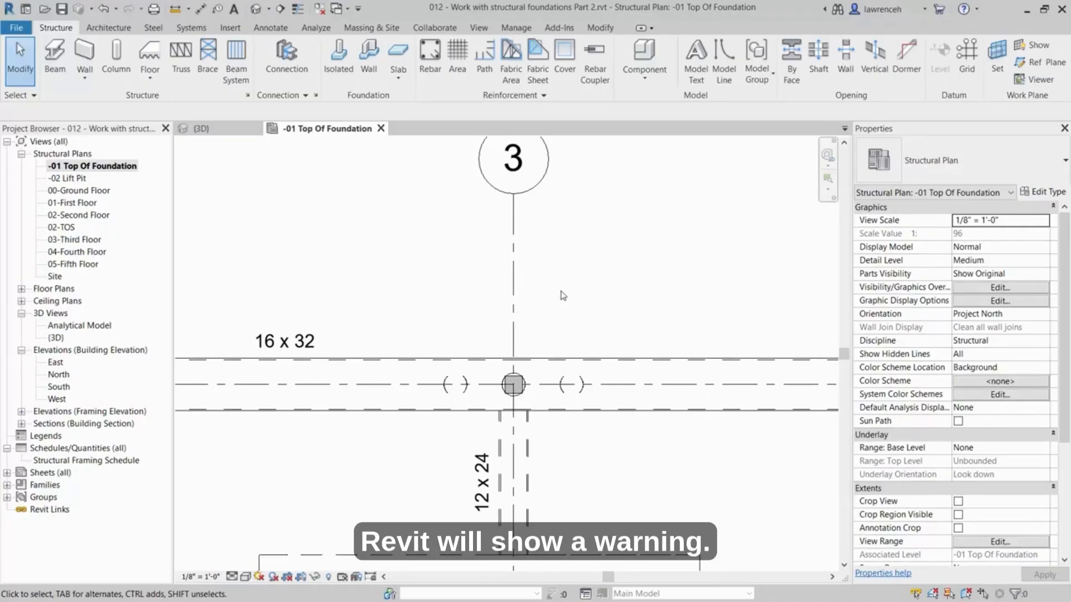
pyautogui.moveTo(388, 288); pyautogui.dragTo(671, 487)
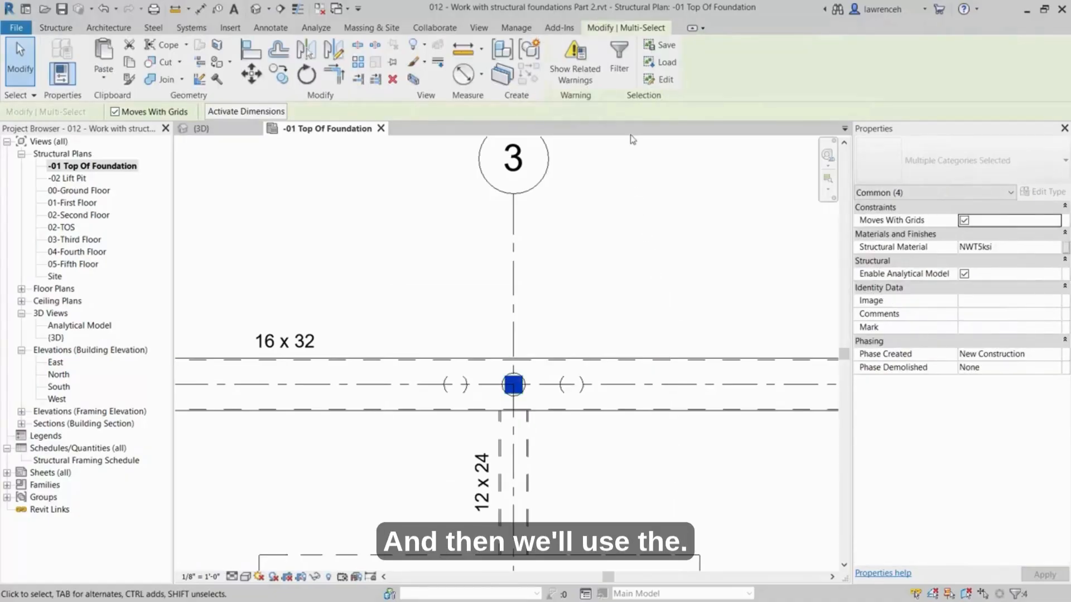
pyautogui.click(621, 78)
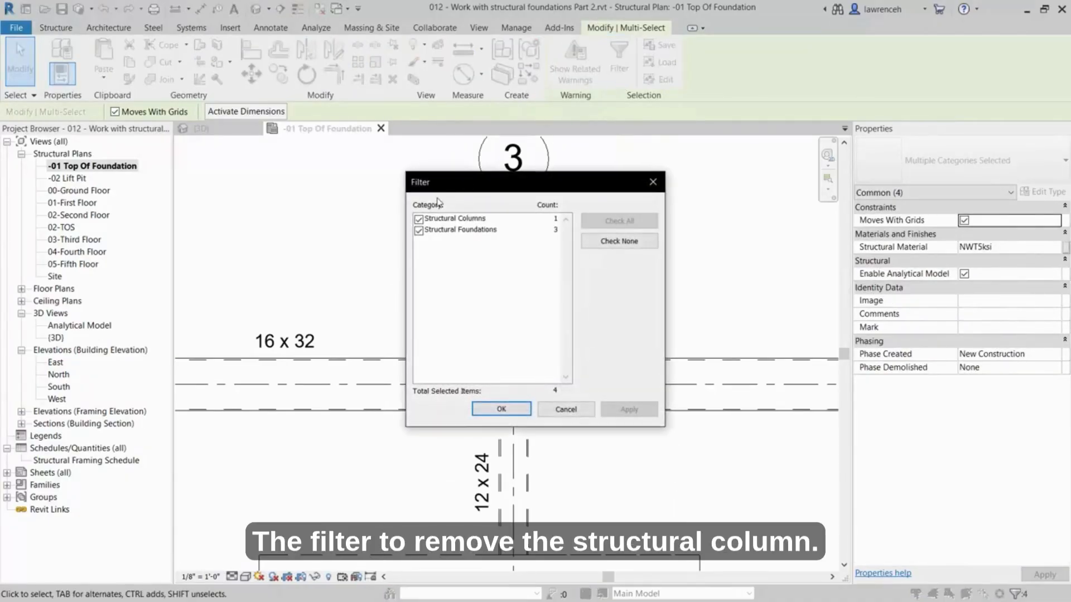
pyautogui.click(419, 219)
pyautogui.click(453, 232)
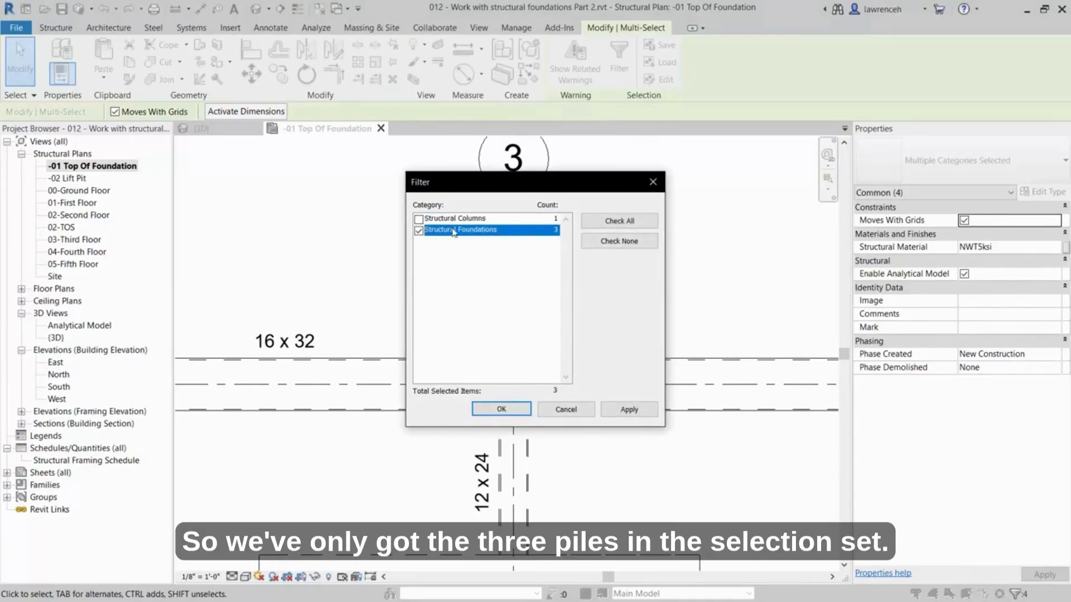
pyautogui.click(500, 409)
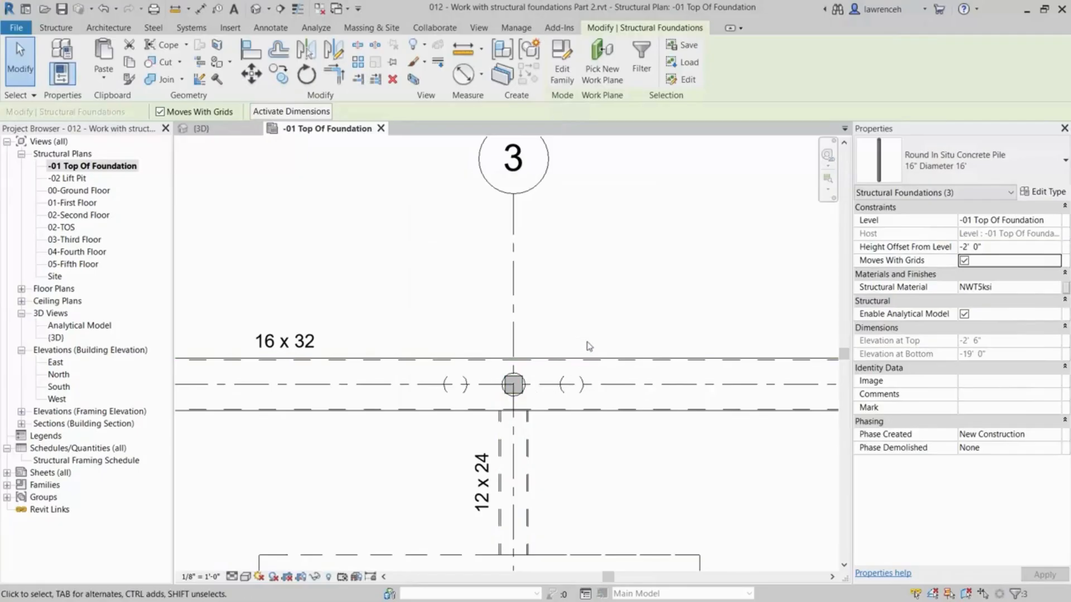
# Step: Create a model group named "3 Pile setting out" from the selected piles, accepting their detachment from the grids
pyautogui.click(530, 51)
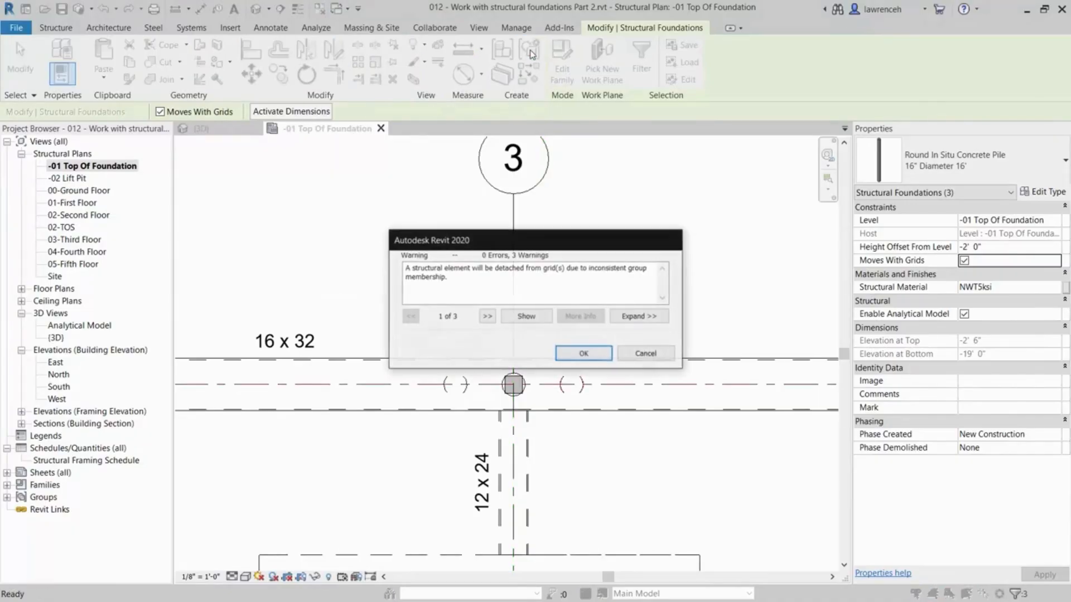
pyautogui.moveTo(529, 235); pyautogui.dragTo(533, 172)
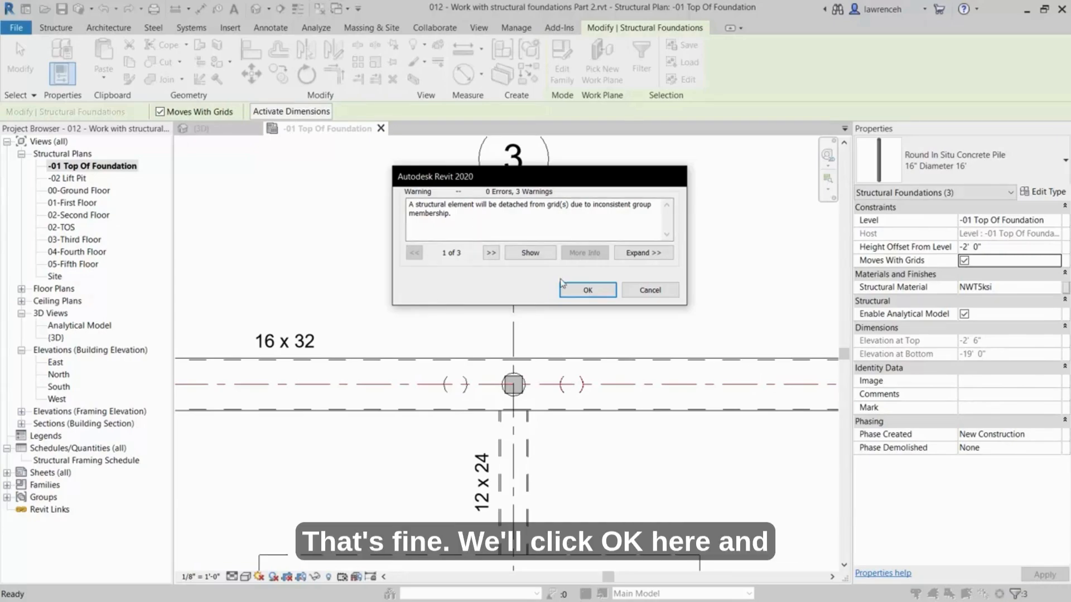
pyautogui.click(588, 291)
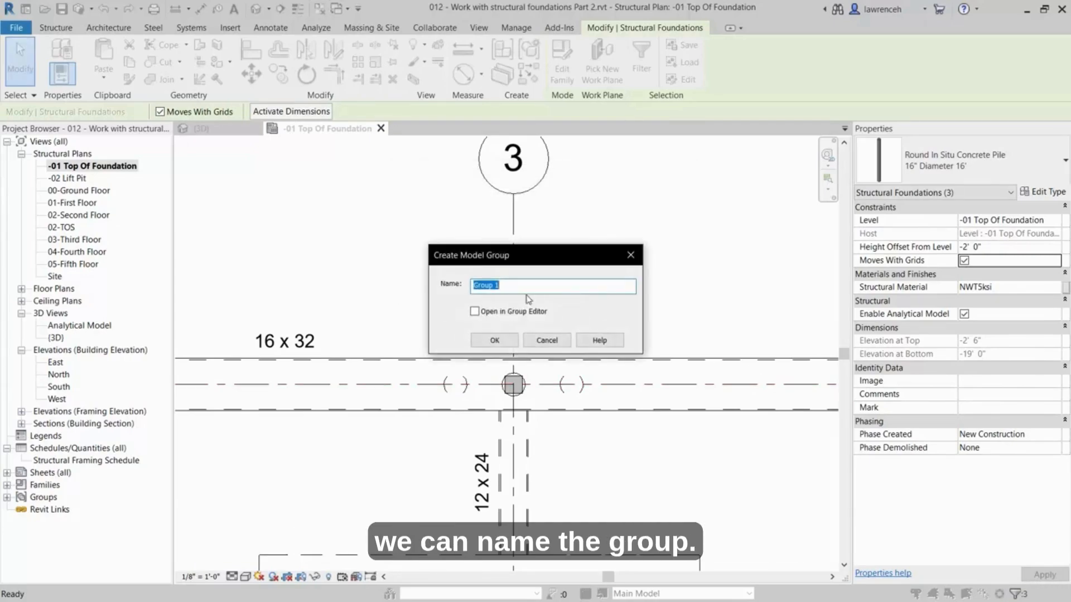
pyautogui.write('3')
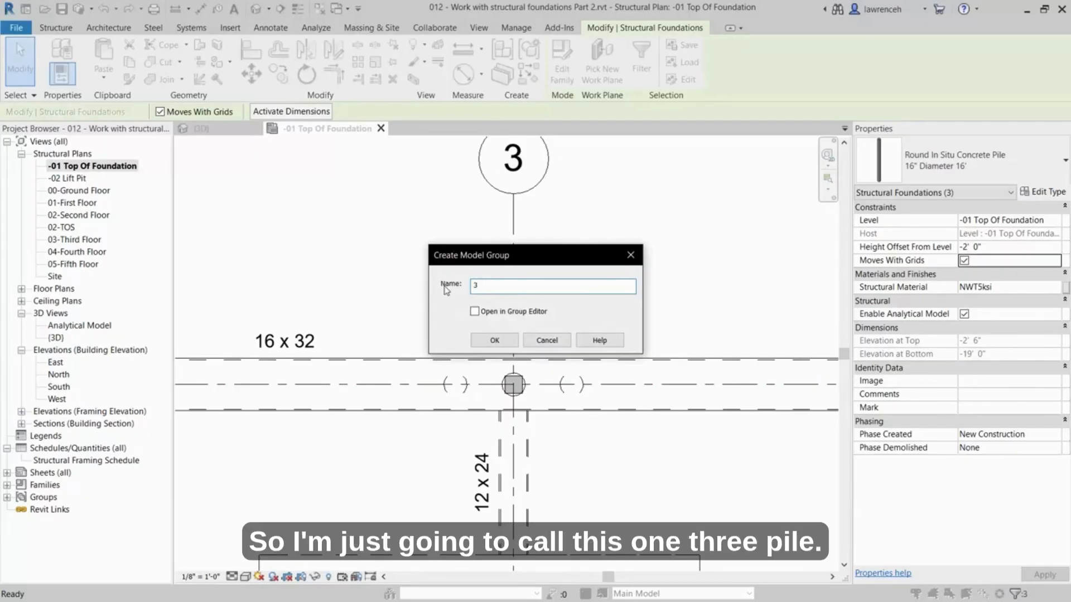
pyautogui.write(' Pile se')
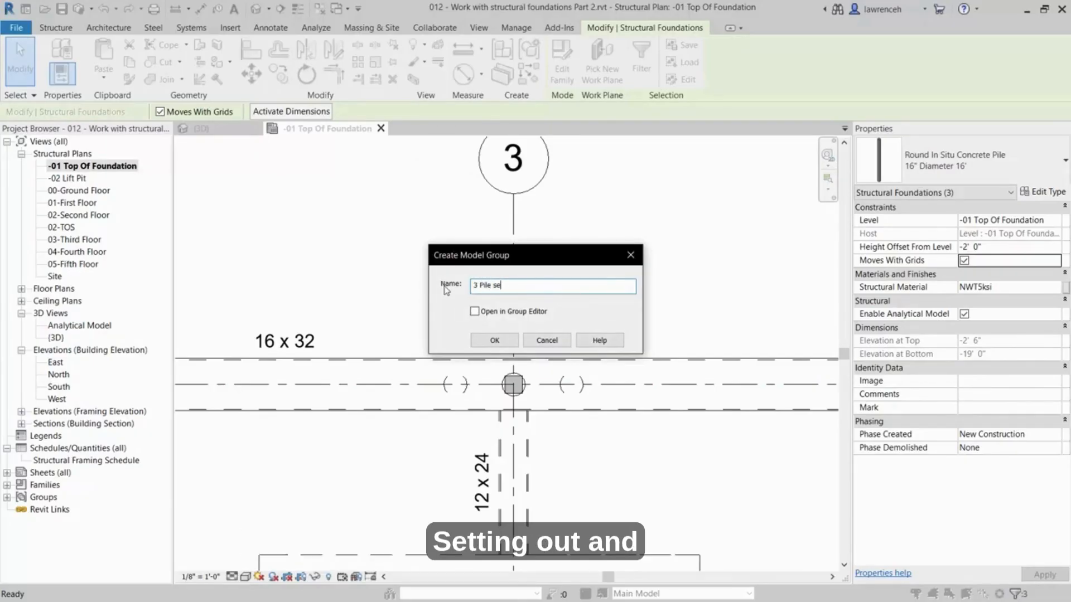
pyautogui.write('ttuing out')
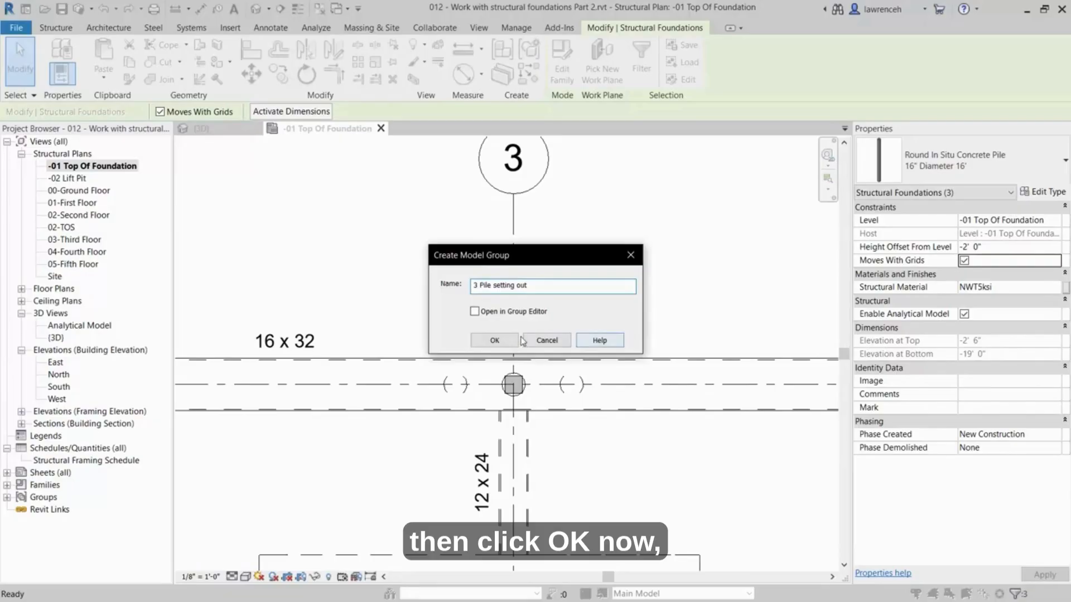
pyautogui.click(495, 340)
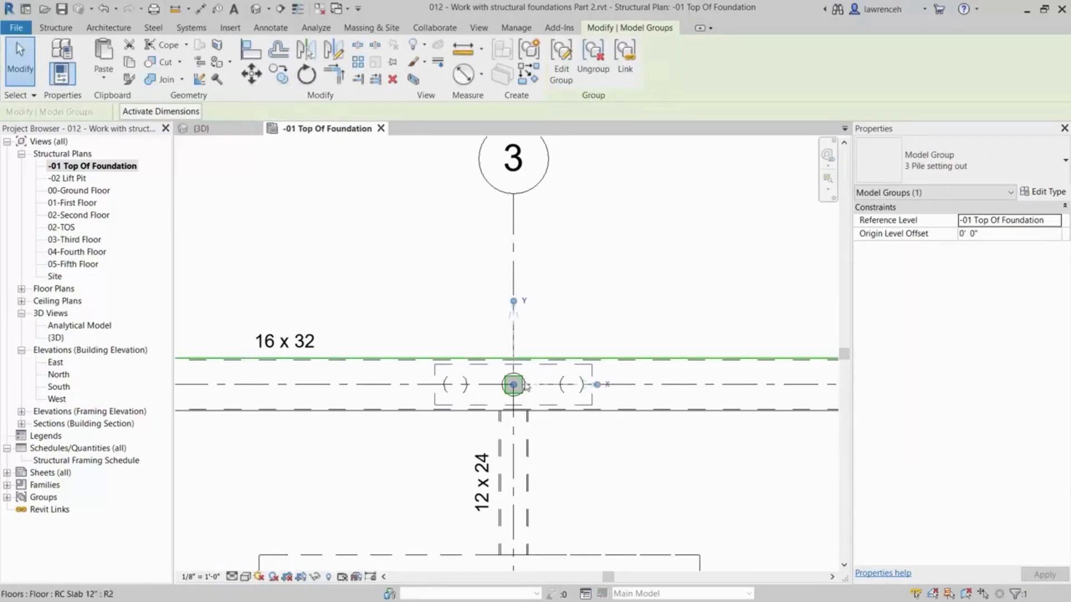
# Step: Position the pile group's origin on the central pile at the grid 3 and A intersection and deselect the group
pyautogui.scroll(3, 512, 386)
pyautogui.scroll(-2, 512, 386)
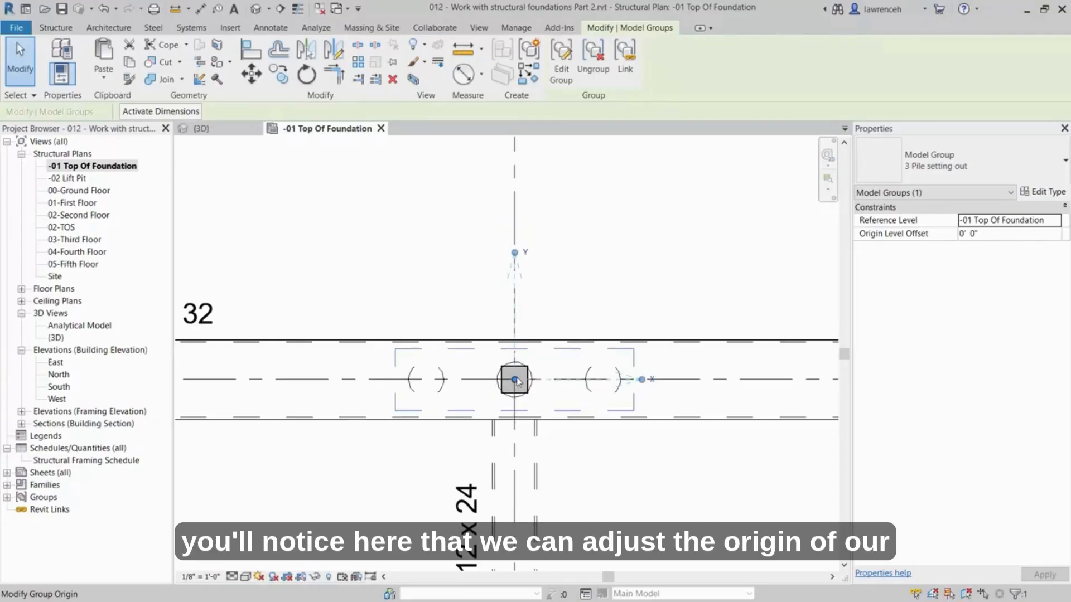
pyautogui.moveTo(514, 379)
pyautogui.mouseDown()
pyautogui.moveTo(420, 385)
pyautogui.moveTo(516, 383)
pyautogui.mouseUp()
pyautogui.moveTo(498, 335); pyautogui.dragTo(514, 381)
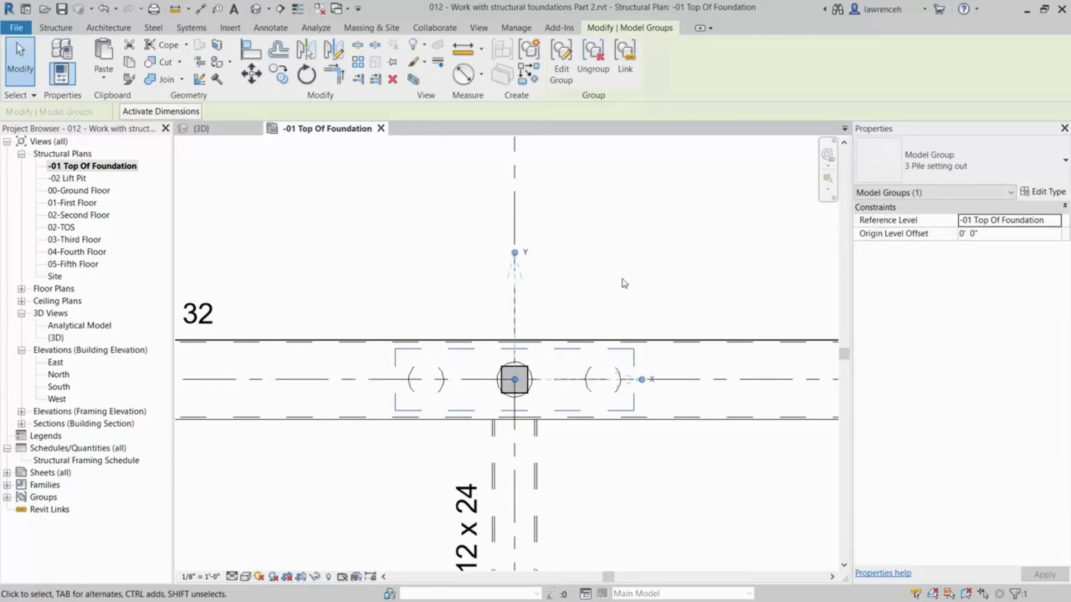
pyautogui.scroll(-2, 621, 282)
pyautogui.click(623, 257)
pyautogui.scroll(-4, 620, 274)
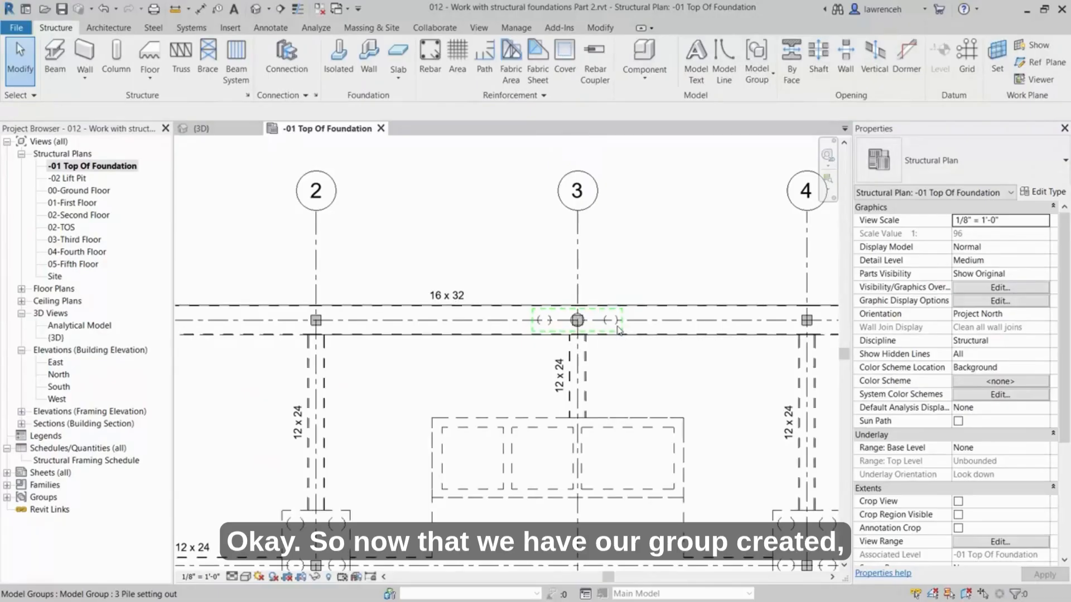
pyautogui.scroll(-3, 618, 330)
pyautogui.moveTo(534, 374); pyautogui.dragTo(523, 328, button='middle')
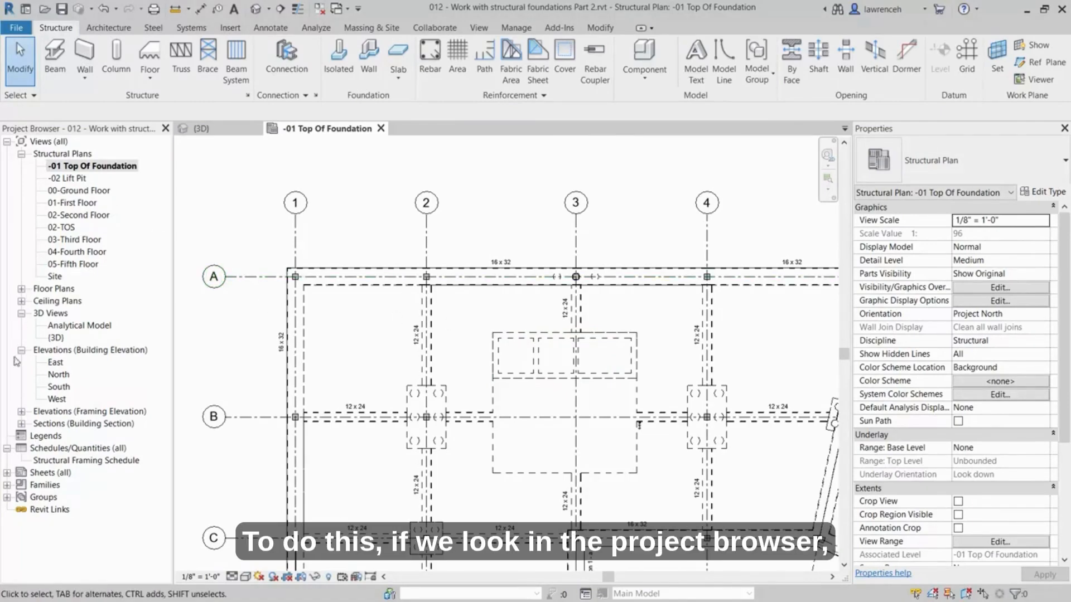
# Step: Place an instance of the "3 Pile setting out" model group at the grid 2 and A intersection and end placement
pyautogui.click(7, 497)
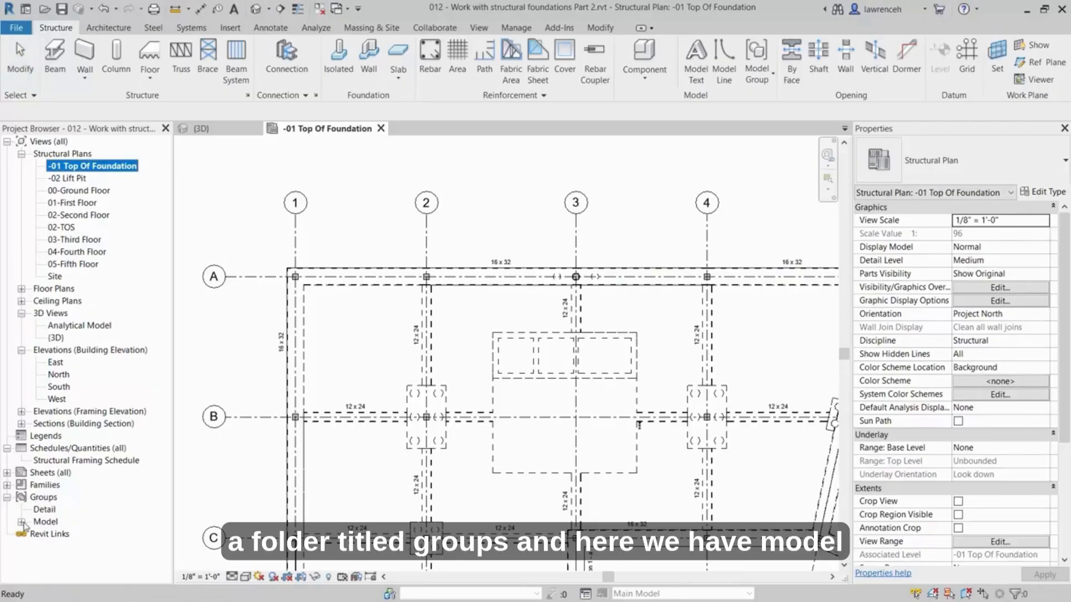
pyautogui.click(21, 522)
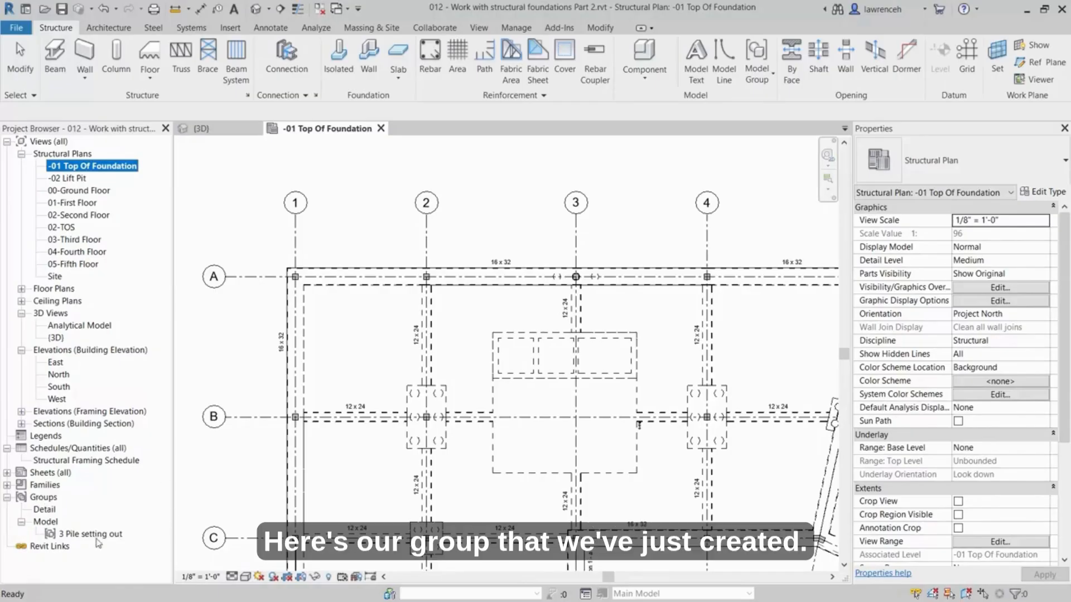
pyautogui.click(67, 535)
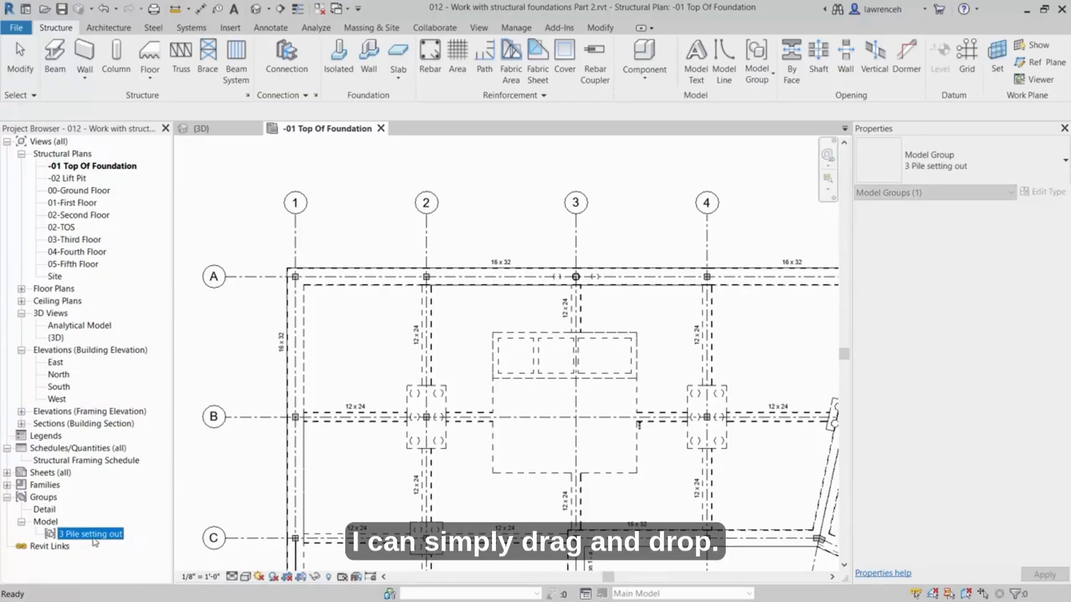
pyautogui.moveTo(95, 539); pyautogui.dragTo(384, 222)
pyautogui.scroll(3, 384, 222)
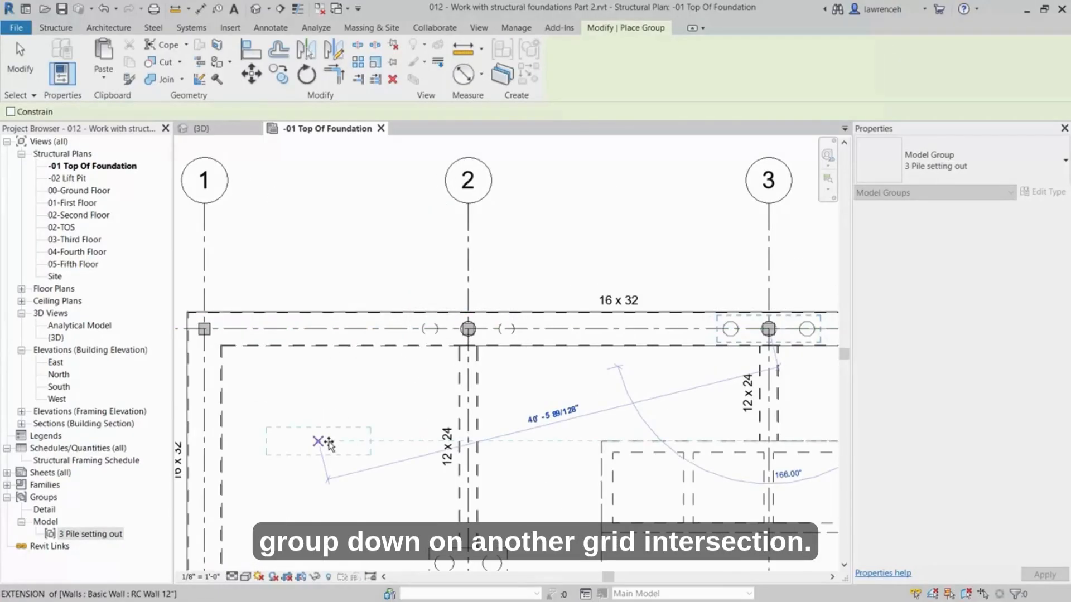
pyautogui.press('Escape')
pyautogui.press('Escape')
pyautogui.press('Escape')
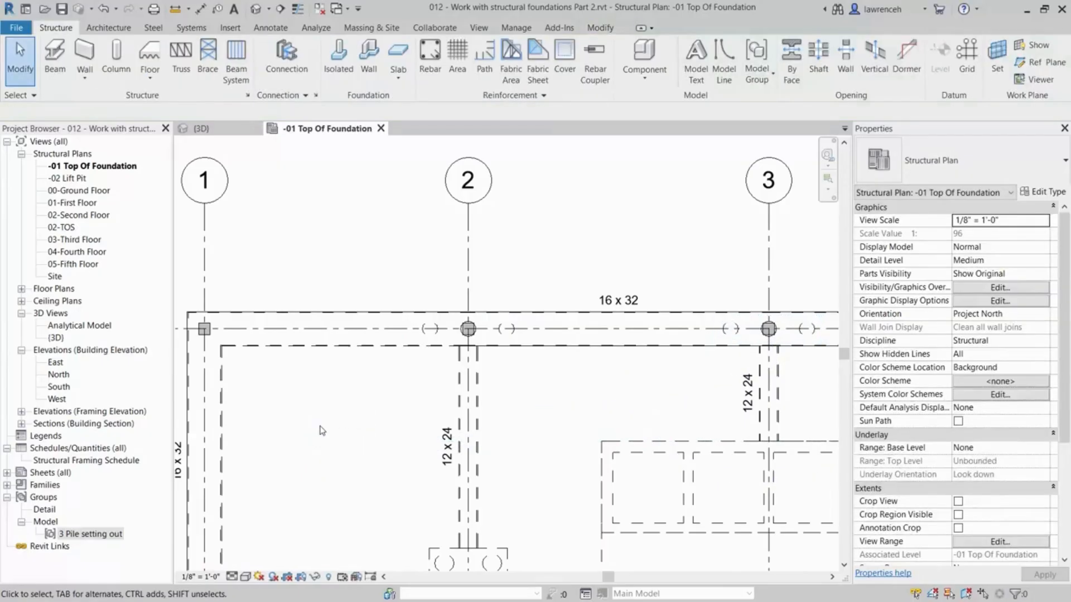
# Step: Examine the grouped piles beneath the ground beam in the 3D view, selecting a group to check its extent
pyautogui.click(230, 133)
pyautogui.keyDown('shift'); pyautogui.moveTo(569, 447); pyautogui.dragTo(367, 420, button='middle'); pyautogui.keyUp('shift')
pyautogui.scroll(5, 573, 286)
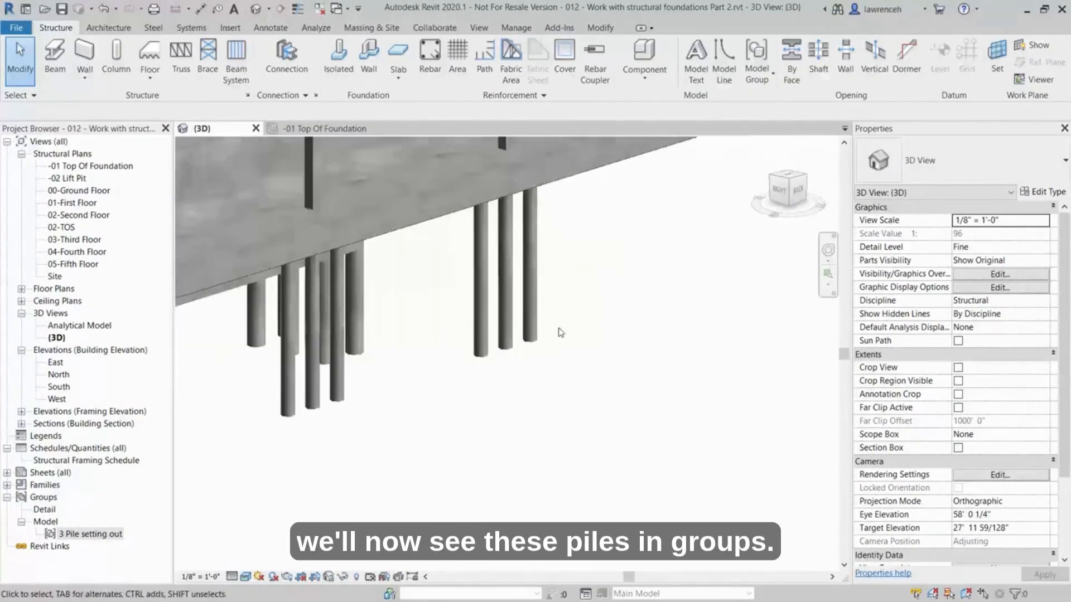
pyautogui.click(537, 341)
pyautogui.keyDown('shift'); pyautogui.moveTo(616, 361); pyautogui.dragTo(480, 407, button='middle'); pyautogui.keyUp('shift')
pyautogui.click(385, 412)
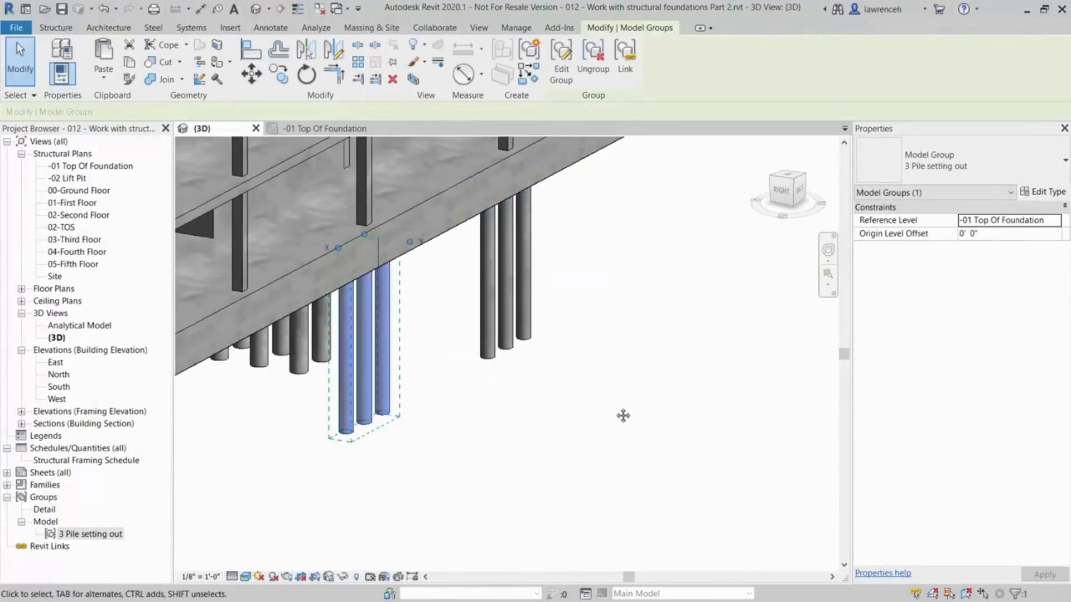
pyautogui.press('Escape')
pyautogui.keyDown('shift'); pyautogui.moveTo(623, 415); pyautogui.dragTo(595, 422, button='middle'); pyautogui.keyUp('shift')
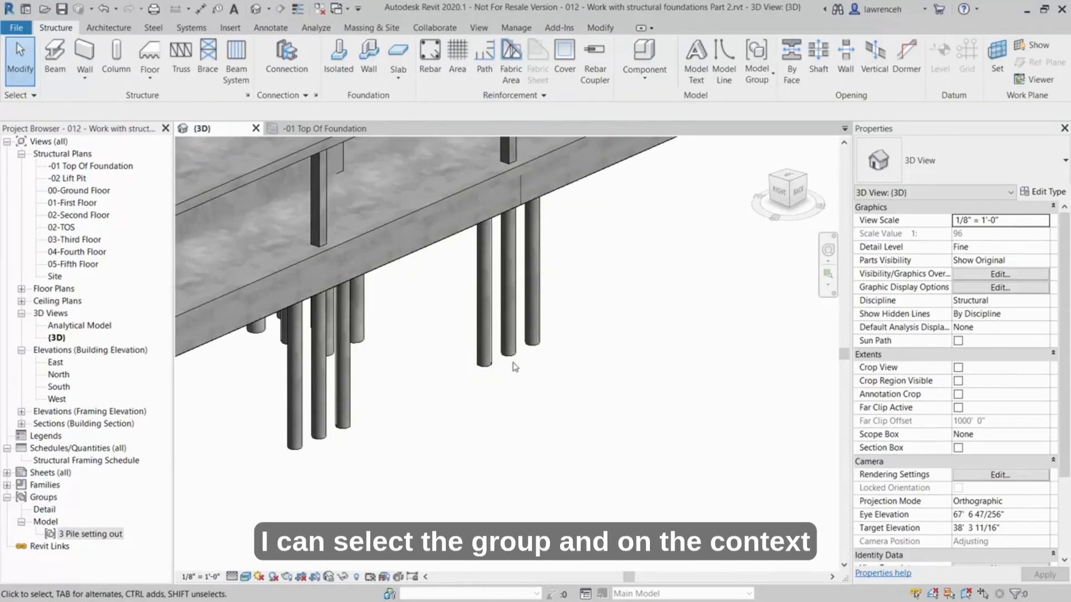
# Step: Edit the pile group, change its central pile to the Round In Situ Concrete Pile type 16" Diameter 24', and finish editing
pyautogui.click(516, 373)
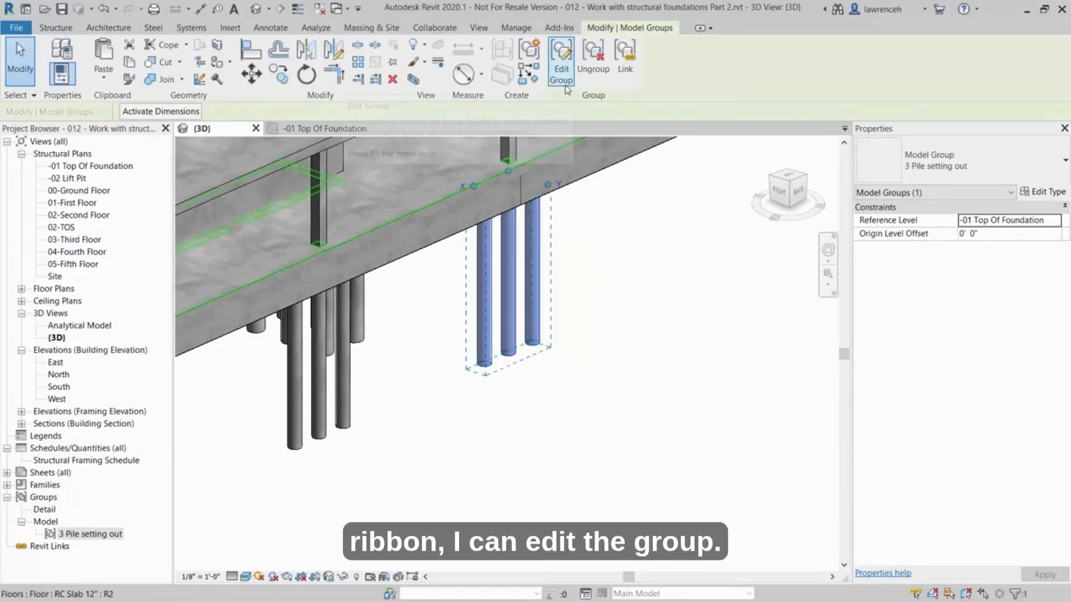
pyautogui.click(561, 65)
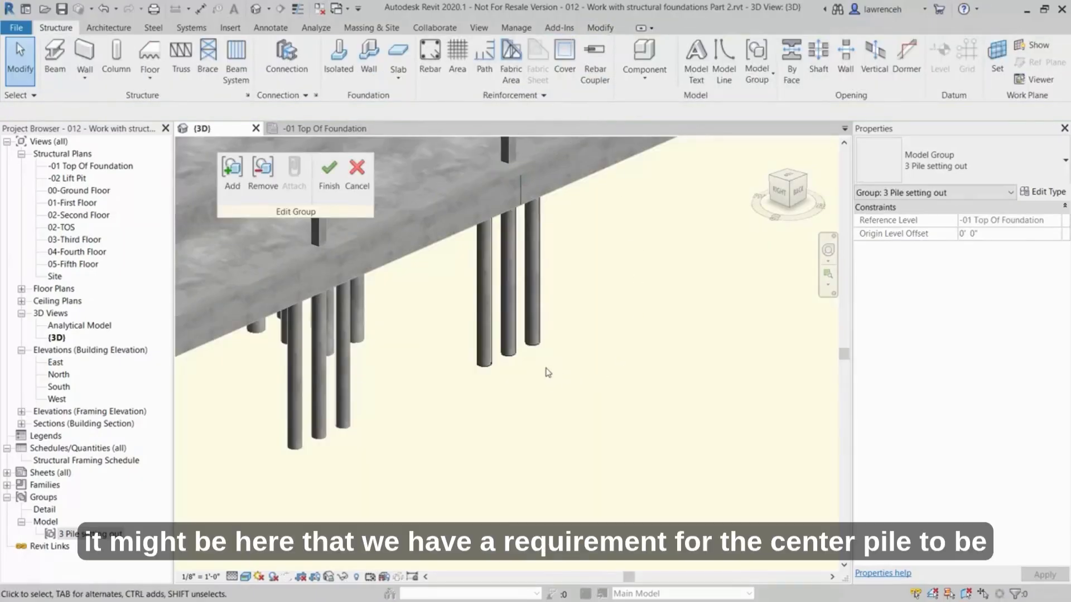
pyautogui.click(513, 357)
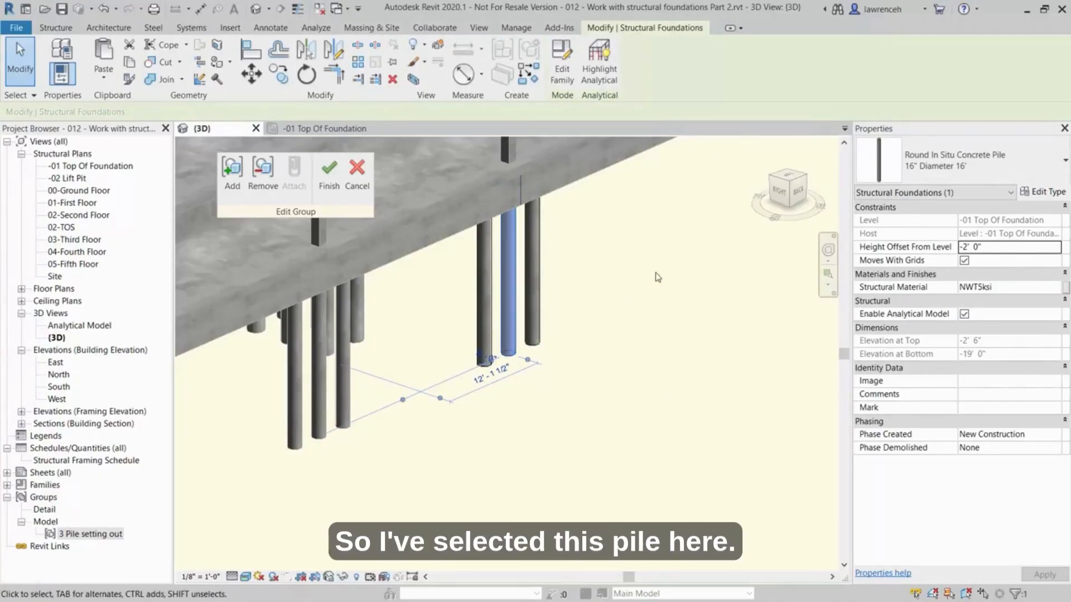
pyautogui.click(990, 162)
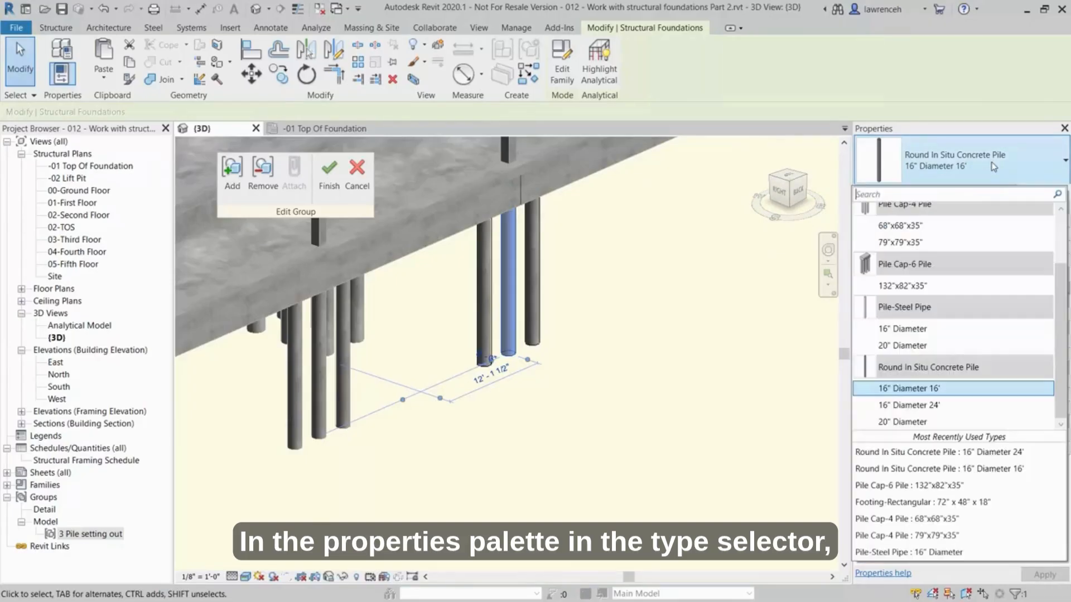
pyautogui.click(952, 406)
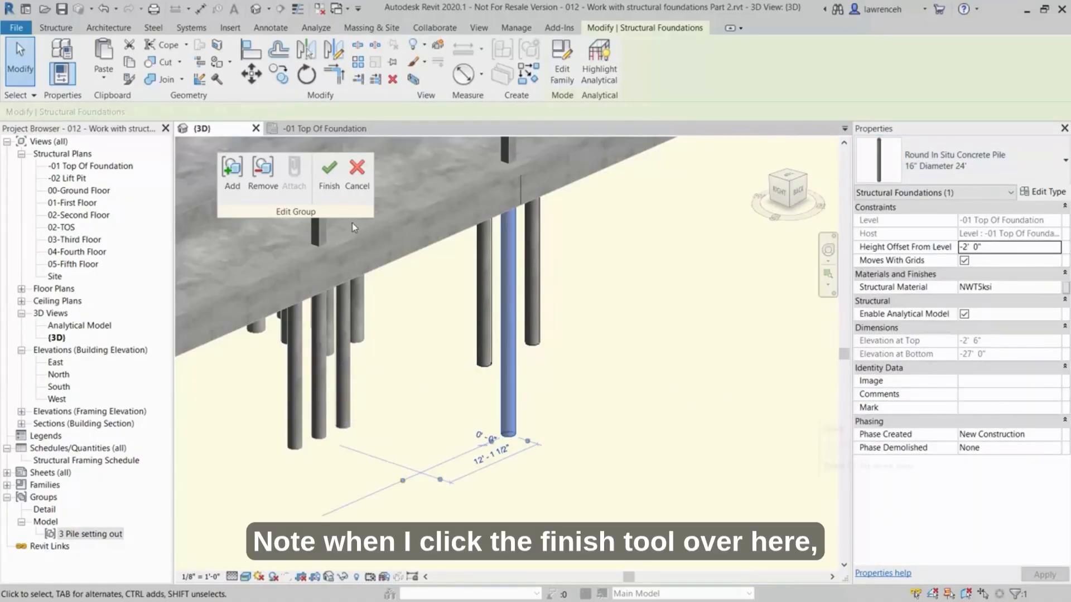
pyautogui.click(330, 187)
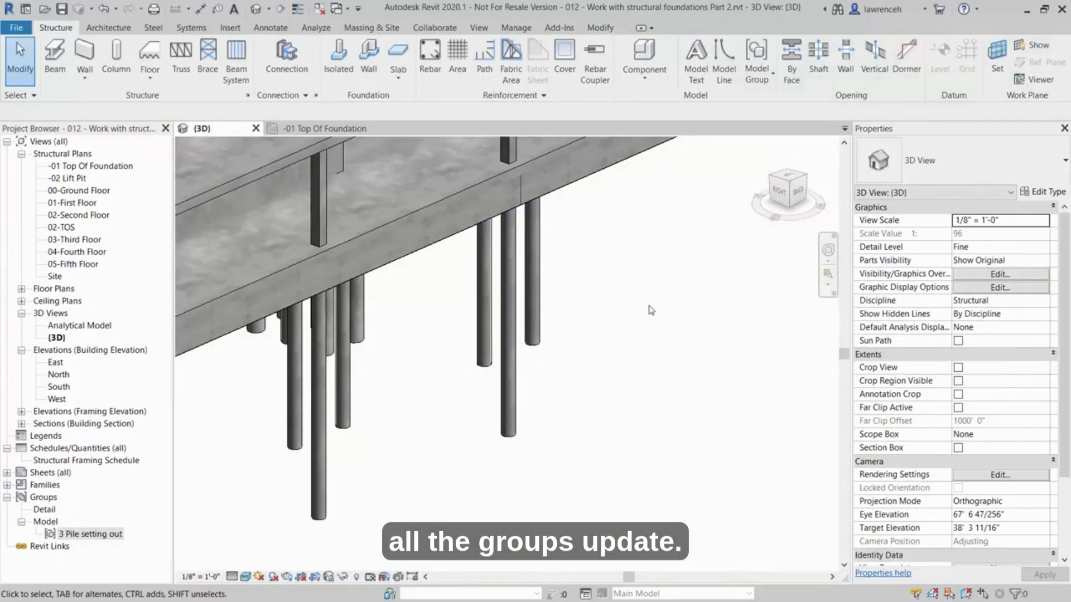
# Step: Select the other three-pile group, review its Ungroup option, and clear the selection
pyautogui.scroll(-1, 650, 309)
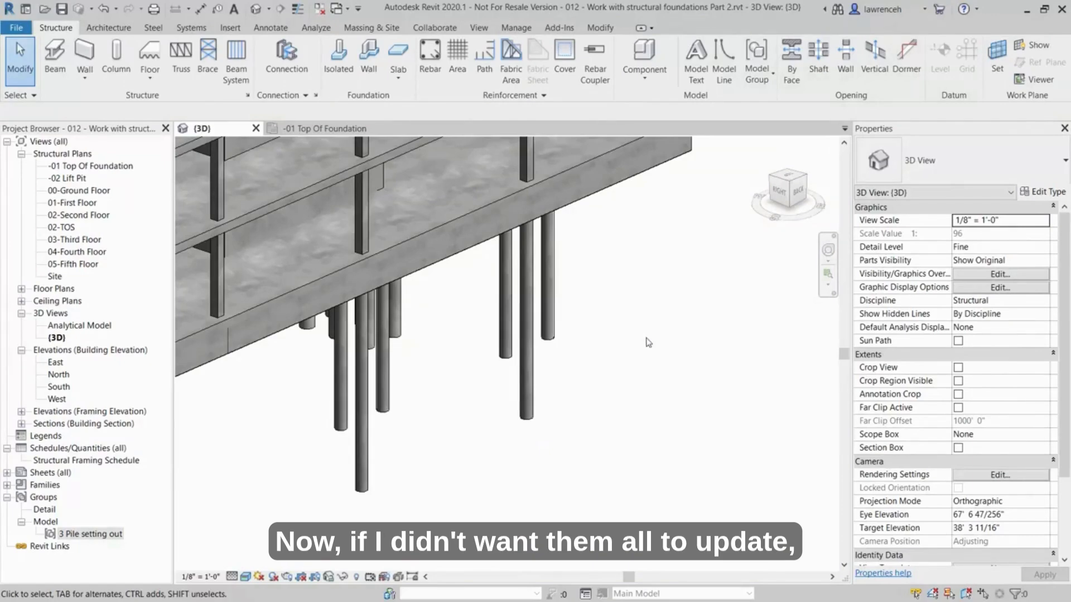
pyautogui.click(361, 487)
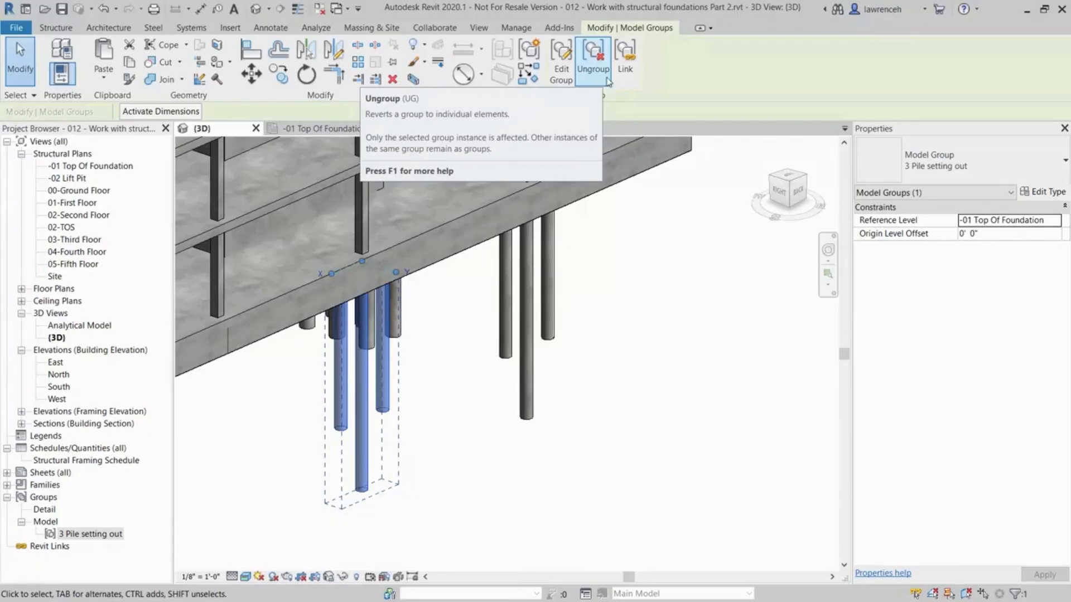
pyautogui.click(639, 261)
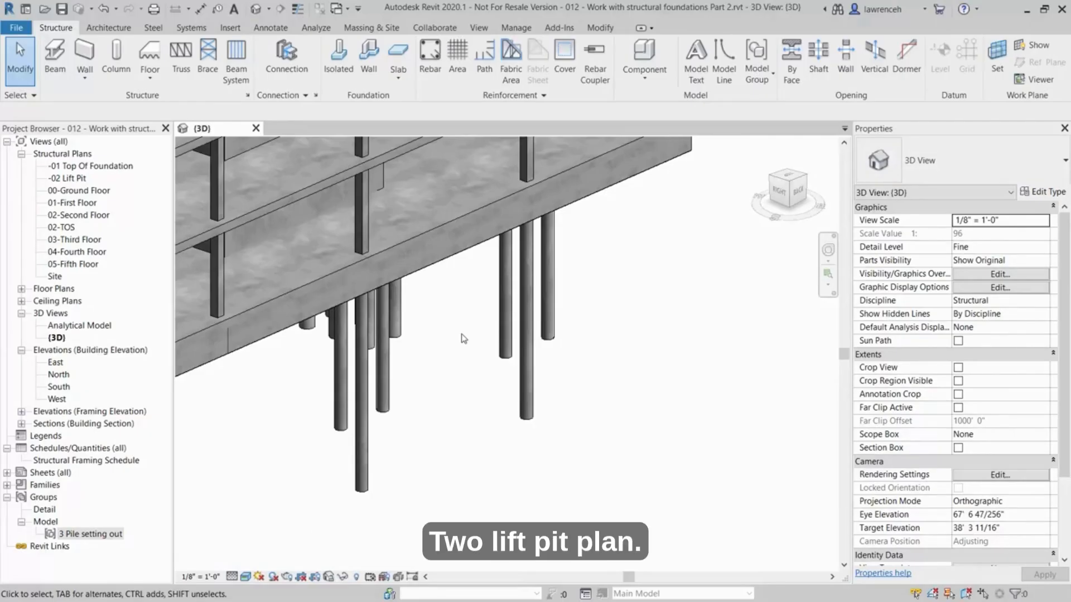
# Step: Open the -02 Lift Pit structural plan and check the height offset of the foundation slab beneath the lift pit
pyautogui.doubleClick(65, 179)
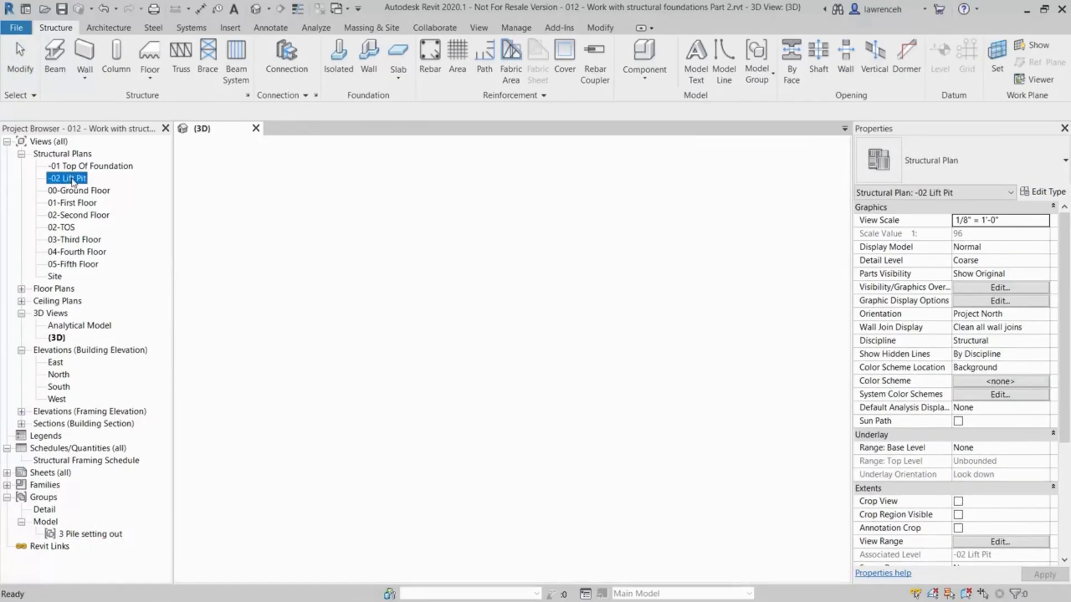
pyautogui.scroll(6, 454, 303)
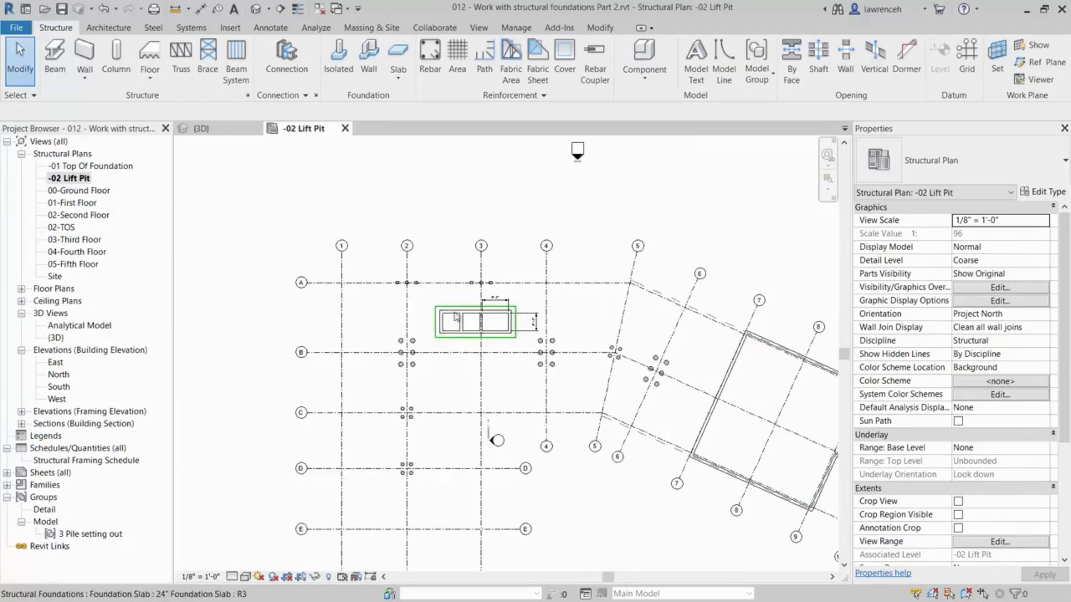
pyautogui.scroll(2, 459, 321)
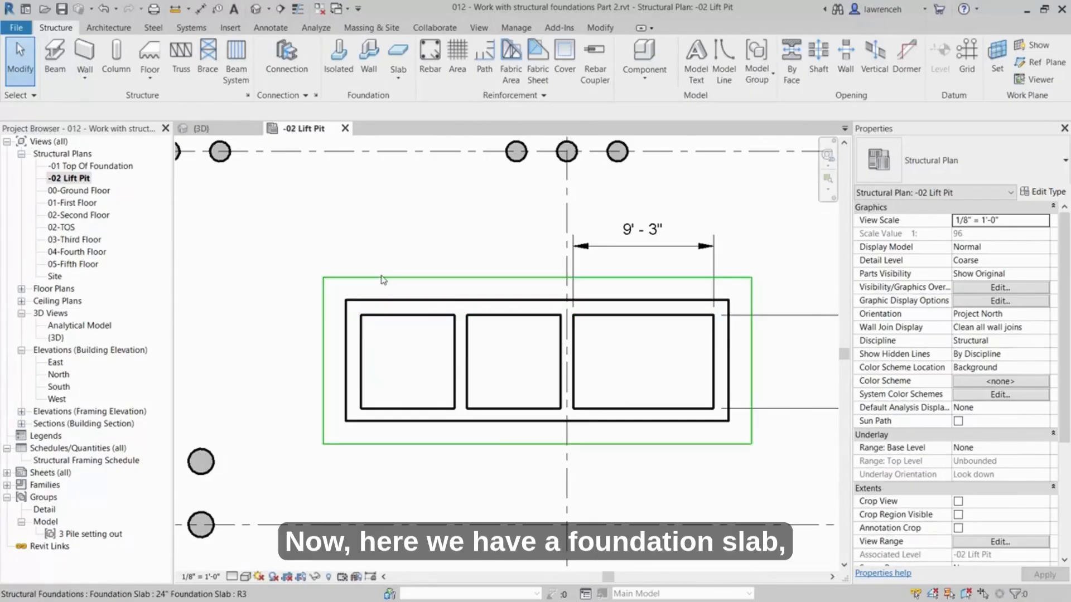
pyautogui.click(461, 286)
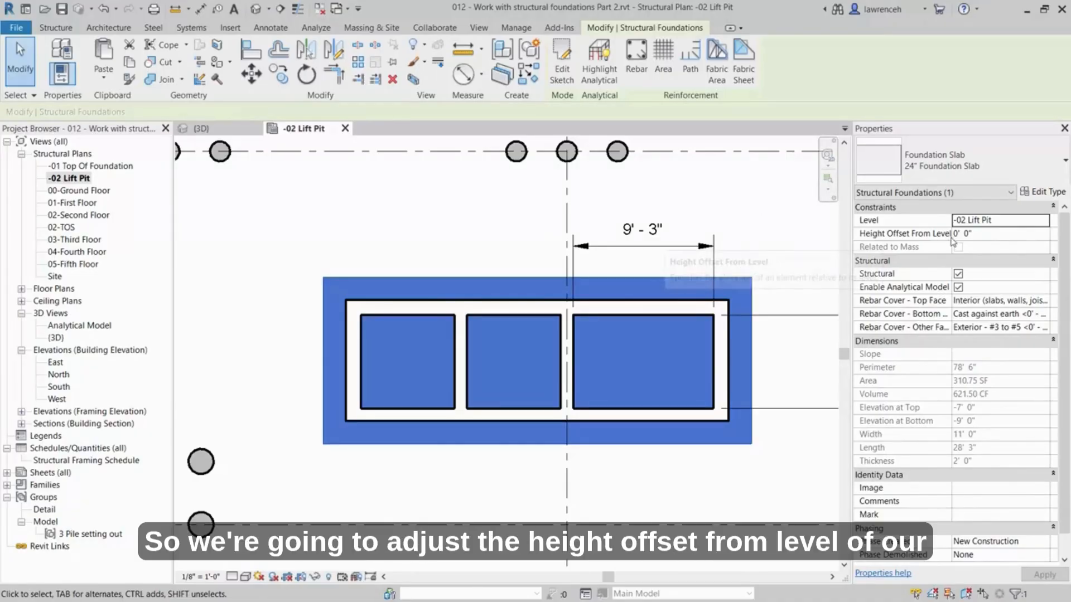
pyautogui.click(692, 206)
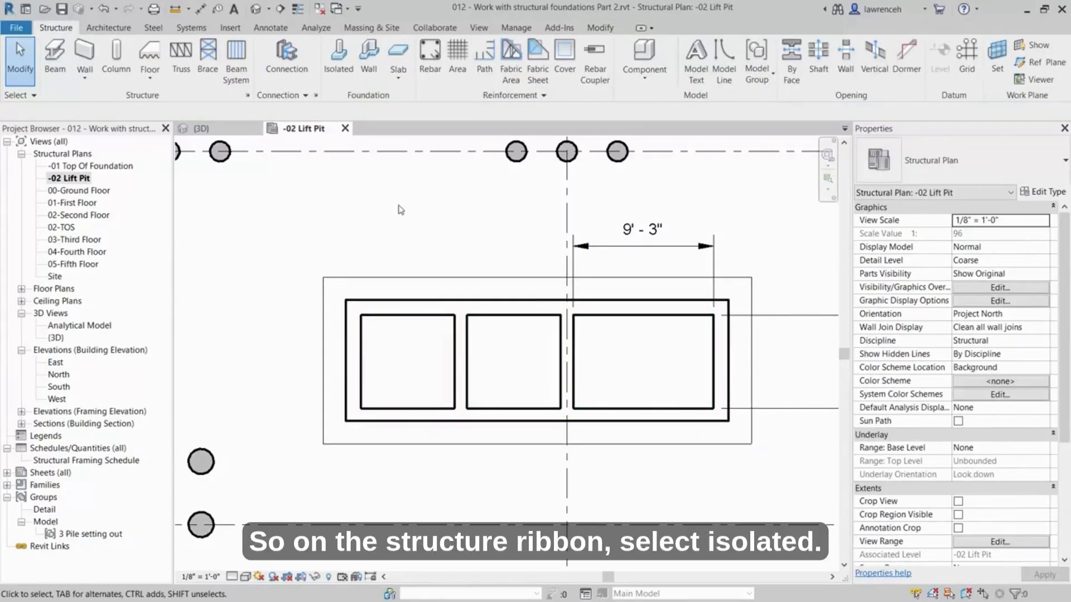
# Step: Place one 16" Diameter 16' Round In Situ Concrete Pile, offset -2' 0" from level, at the lift pit wall's upper-left corner
pyautogui.click(340, 58)
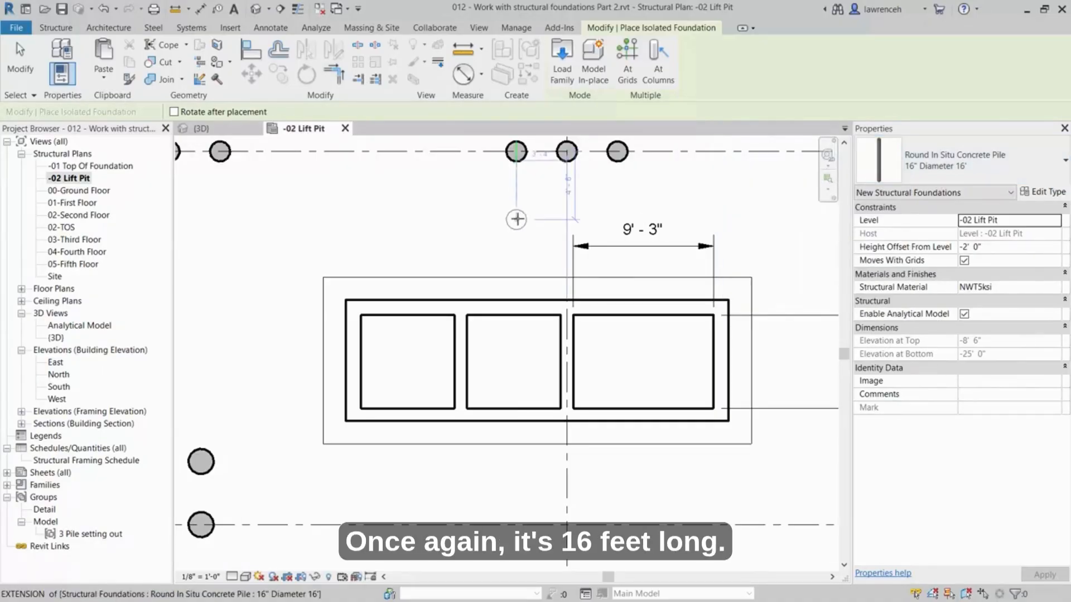
pyautogui.click(354, 307)
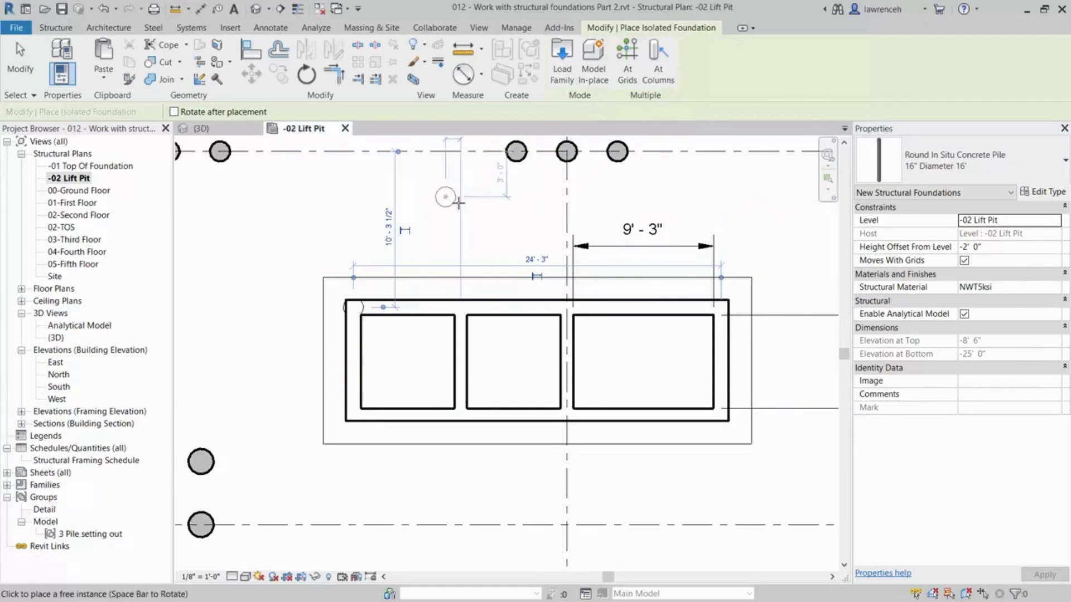
pyautogui.rightClick(479, 216)
pyautogui.click(505, 219)
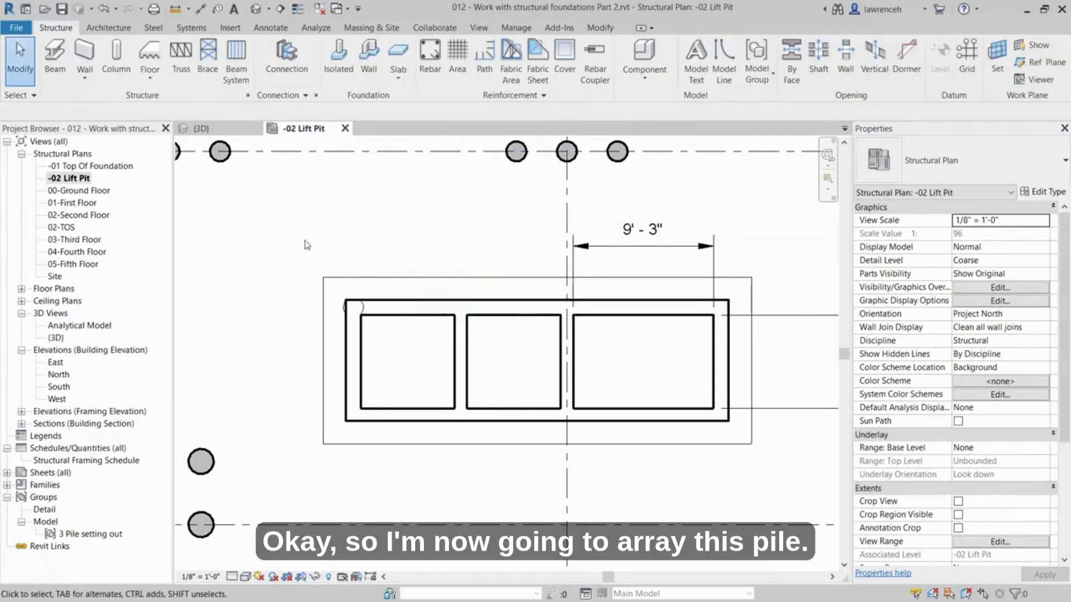
# Step: Array the corner pile linearly to the right along the lift pit wall, grouped and associated, with 2 items spaced 40" apart
pyautogui.click(340, 310)
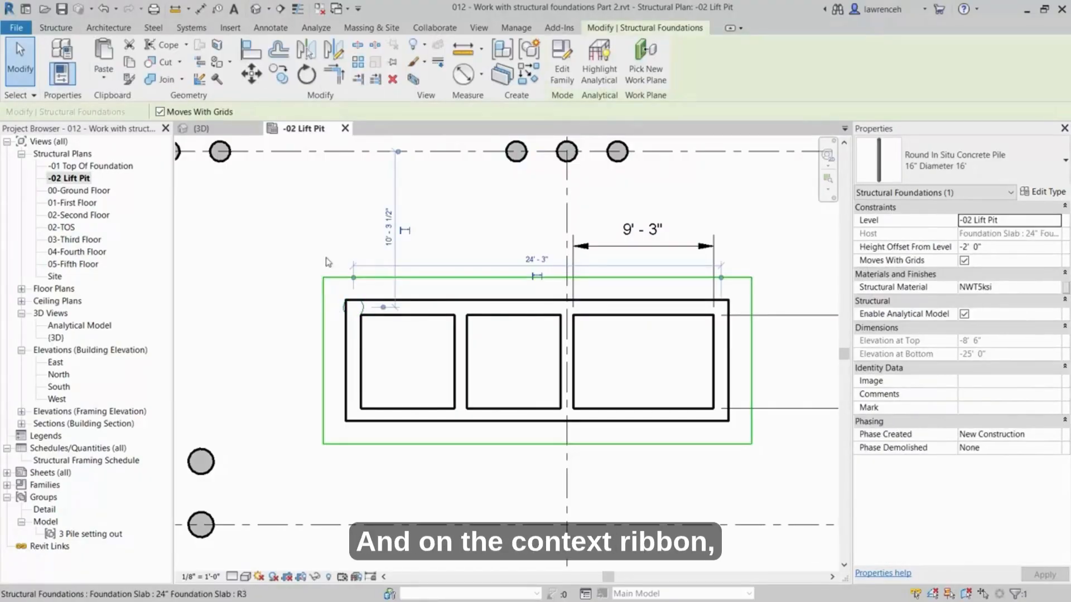
pyautogui.click(357, 62)
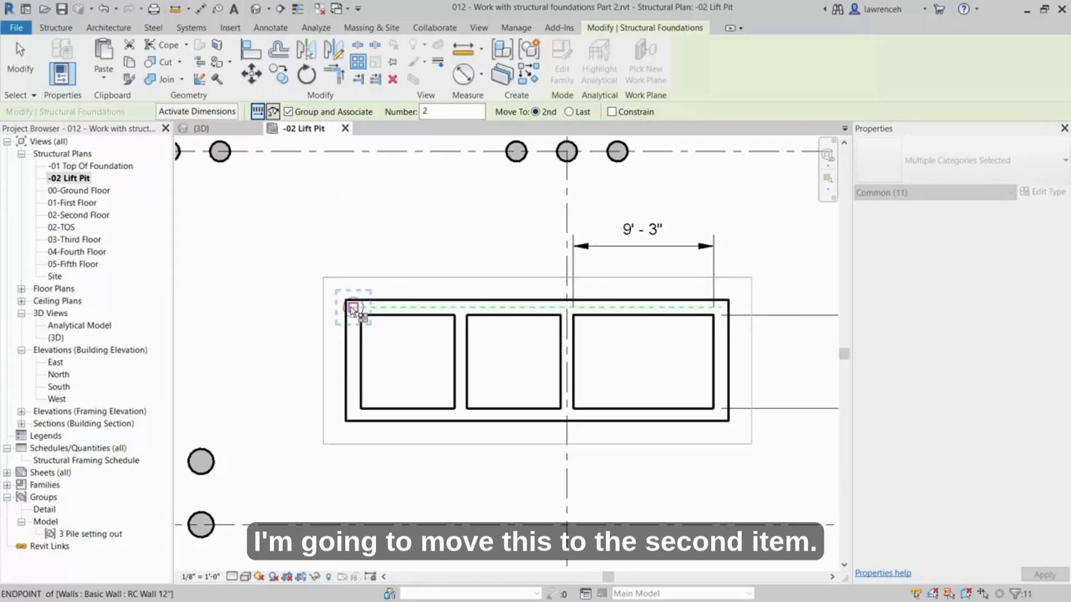
pyautogui.scroll(2, 353, 309)
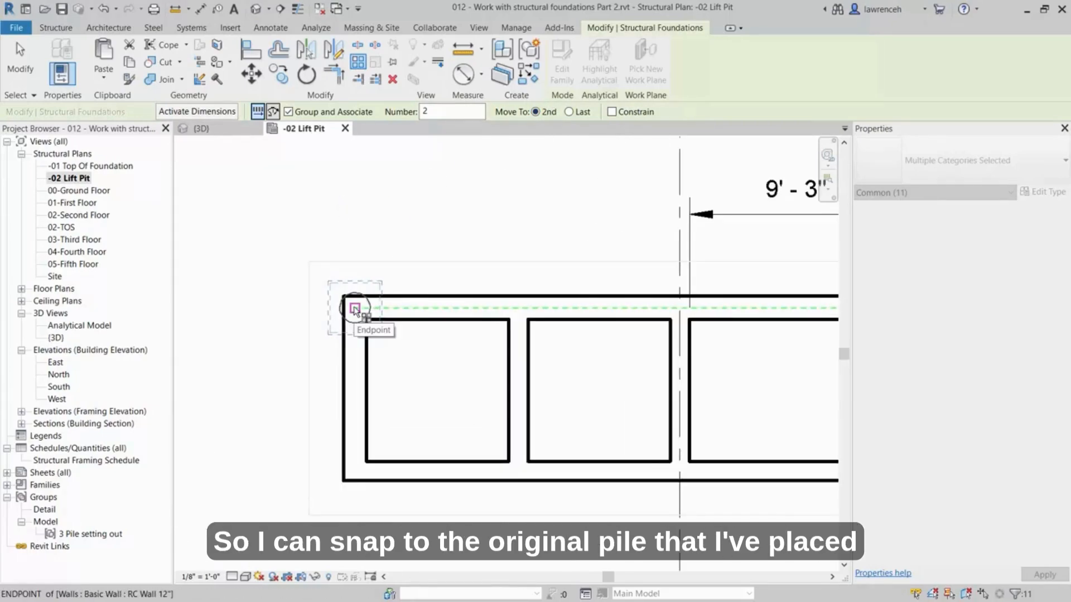
pyautogui.click(353, 308)
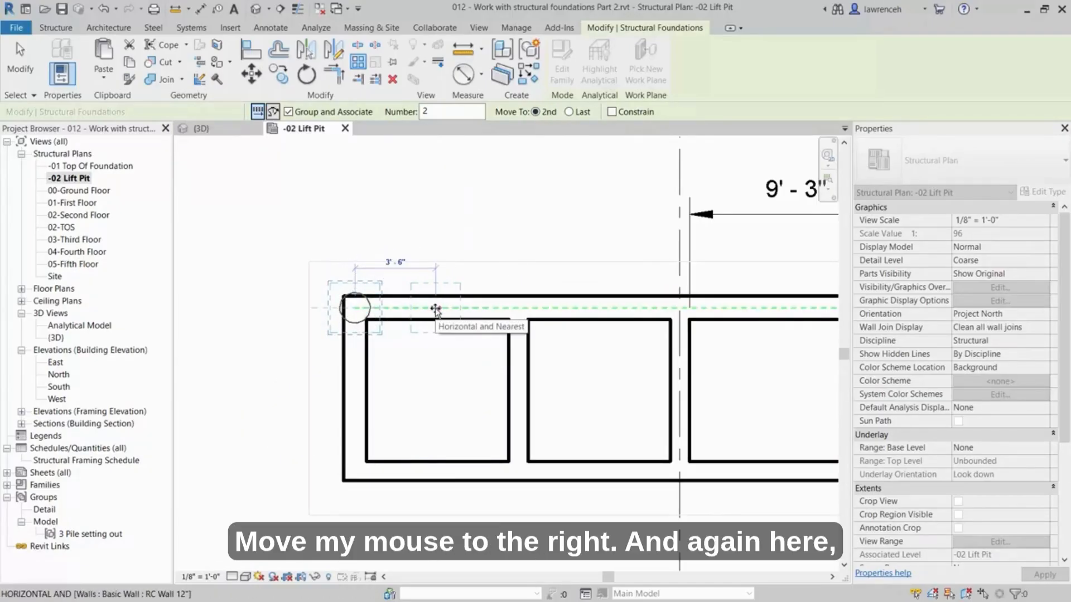
pyautogui.write('40')
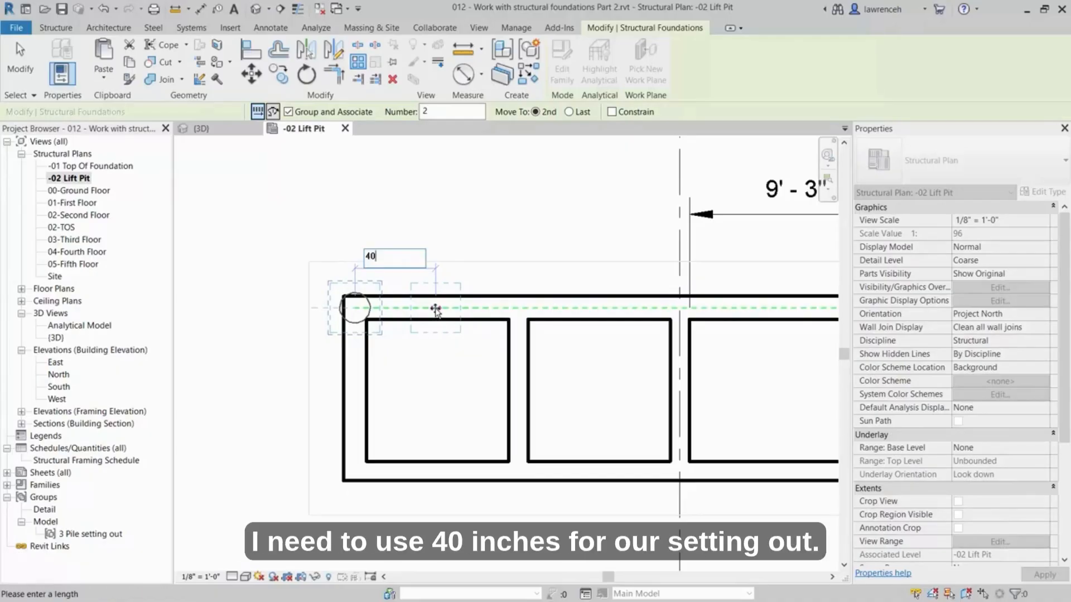
pyautogui.write('"')
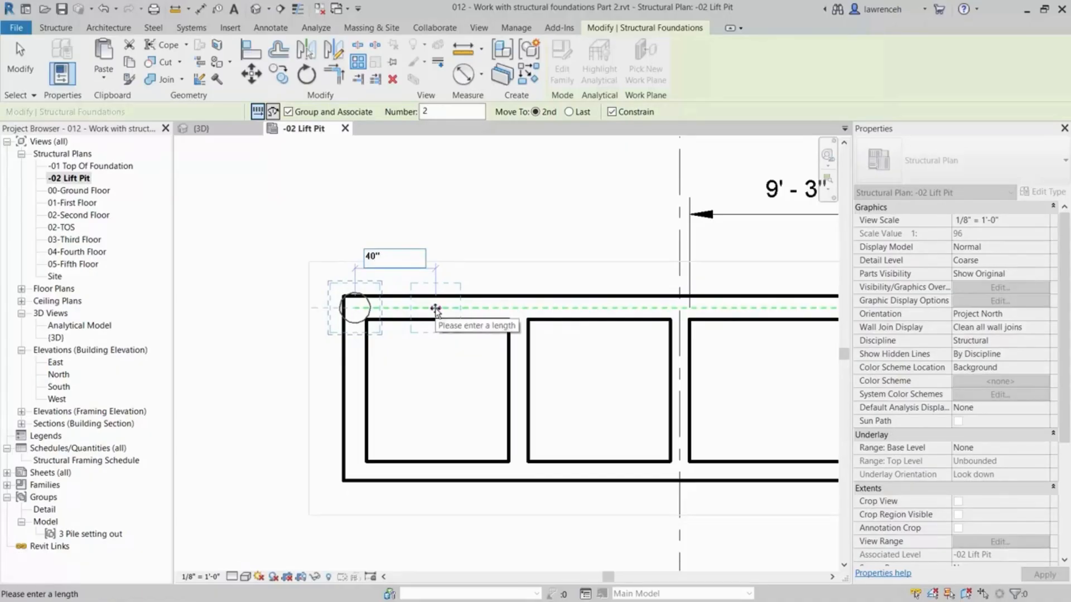
pyautogui.press('Return')
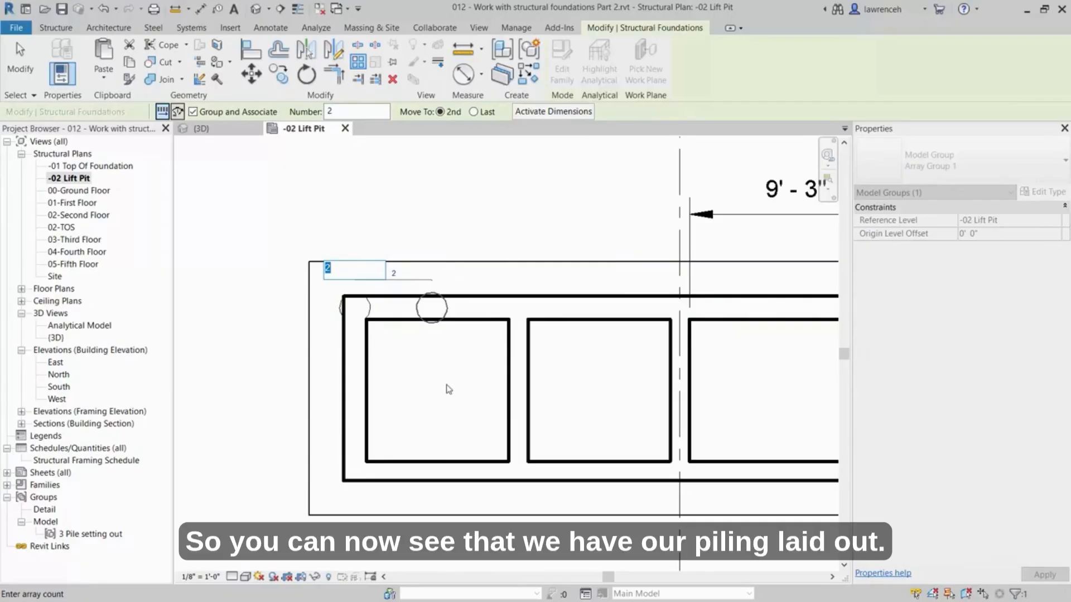
pyautogui.press('Return')
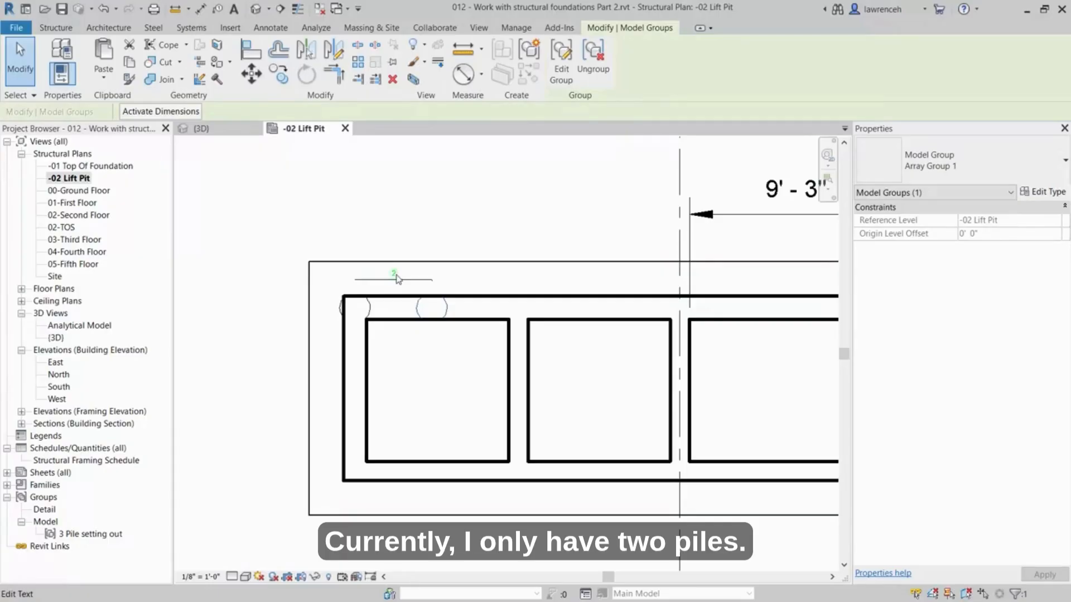
# Step: Set the pile array along the lift pit wall to 8 items
pyautogui.scroll(-3, 396, 278)
pyautogui.scroll(1, 382, 268)
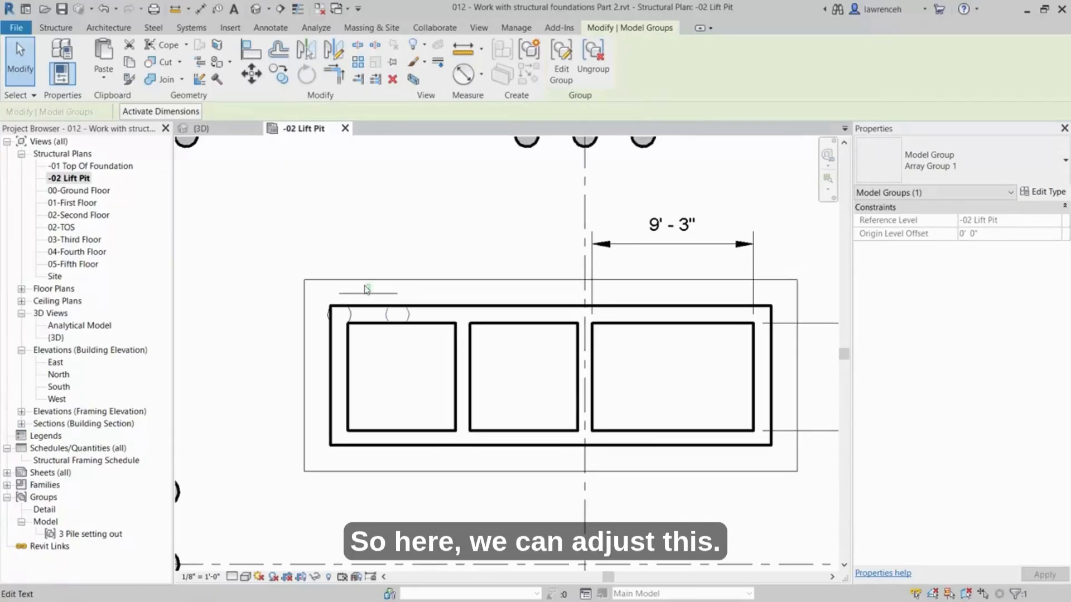
pyautogui.click(369, 283)
pyautogui.write('8')
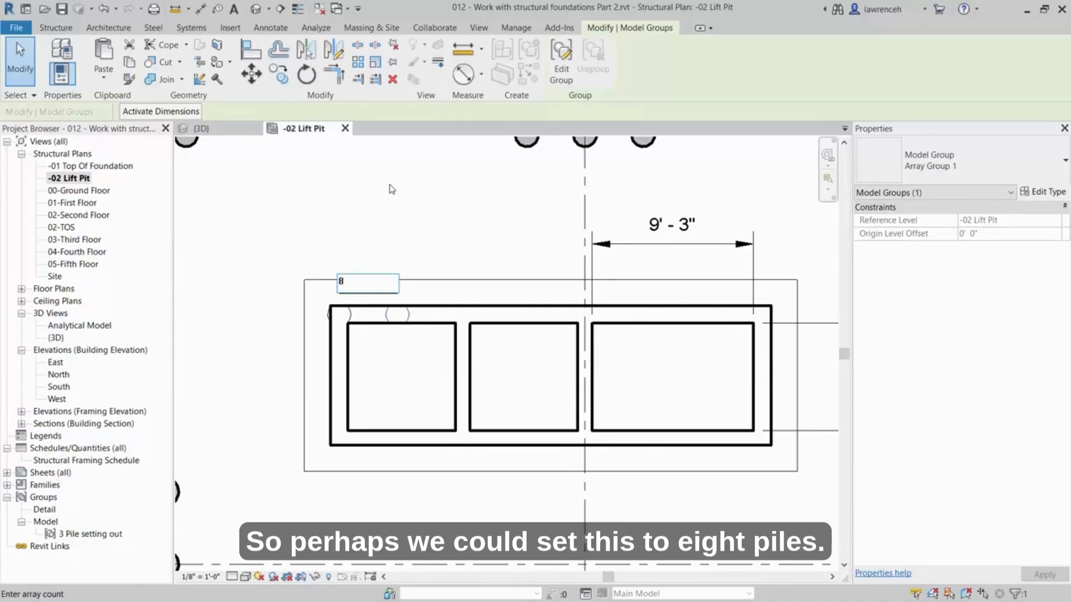
pyautogui.press('Return')
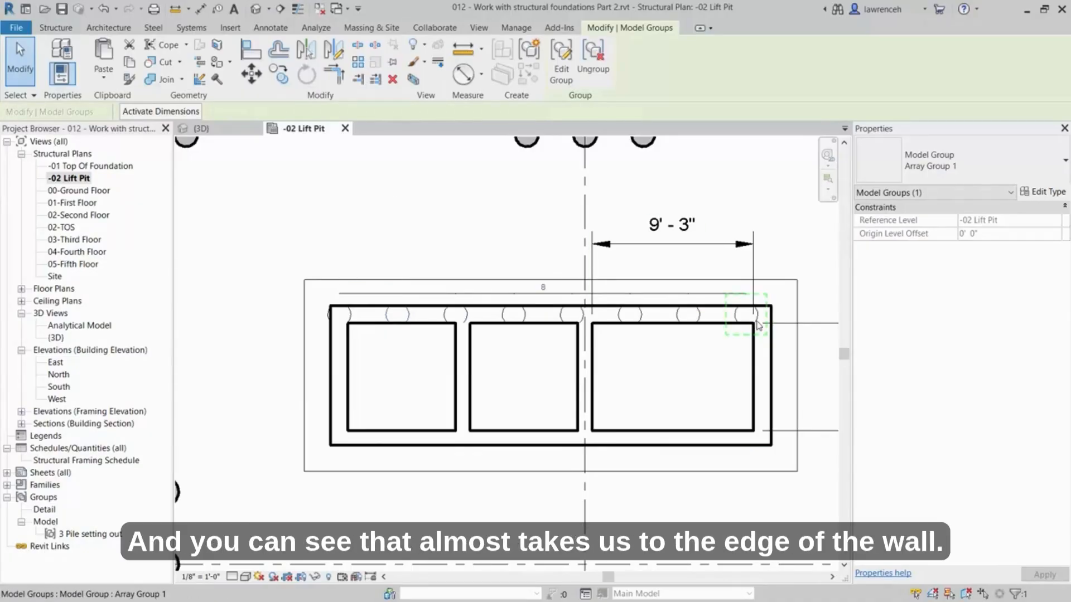
# Step: Stretch the pile array by moving its last pile onto the wall centreline at the lift pit's upper-right corner
pyautogui.scroll(3, 809, 310)
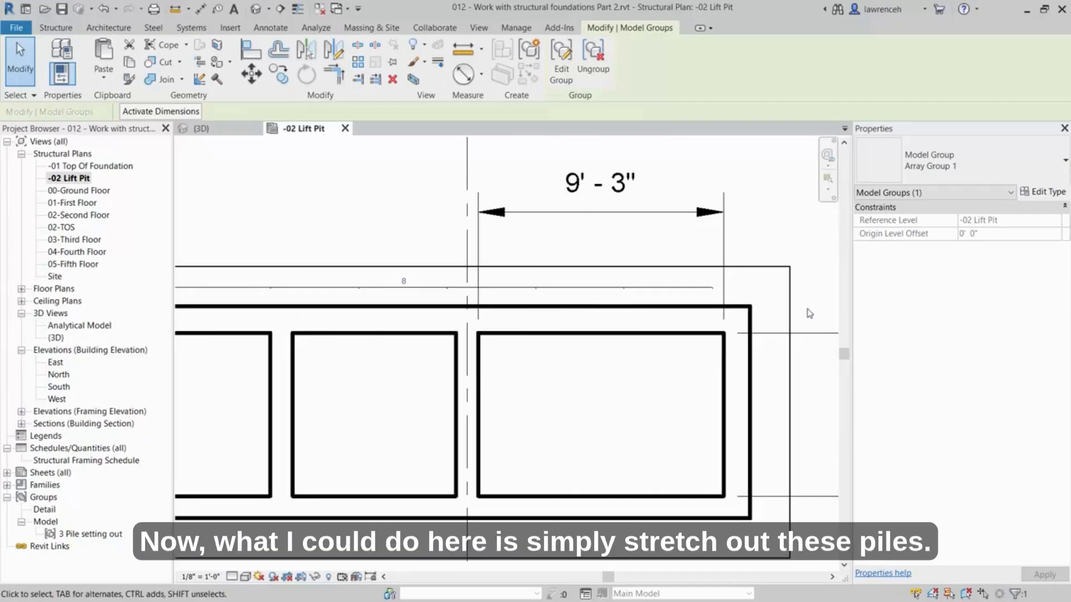
pyautogui.moveTo(808, 311); pyautogui.dragTo(753, 334, button='middle')
pyautogui.scroll(-2, 670, 348)
pyautogui.scroll(-1, 671, 351)
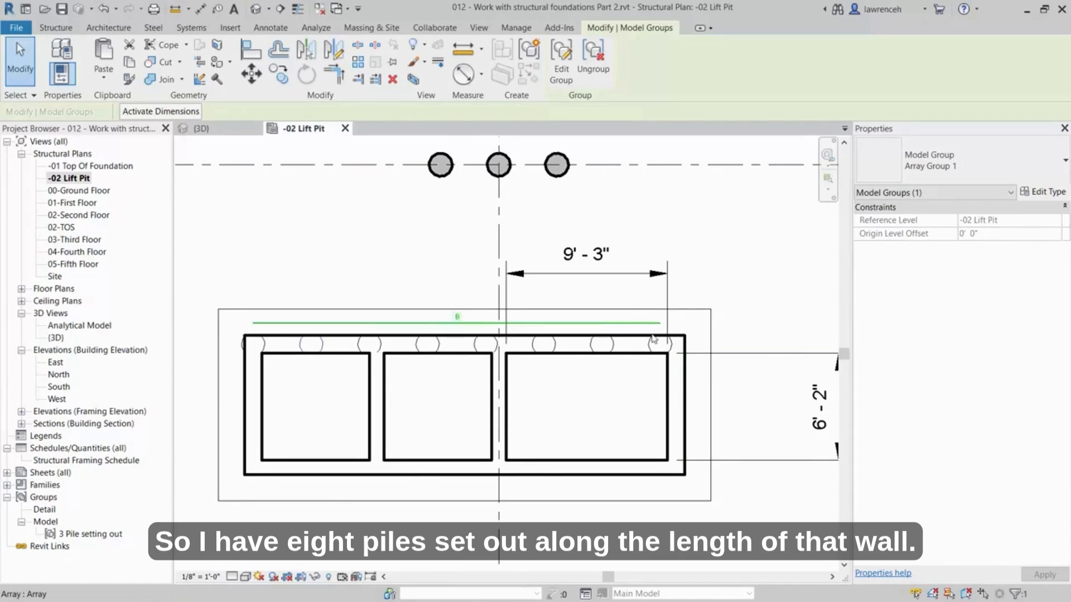
pyautogui.scroll(2, 674, 349)
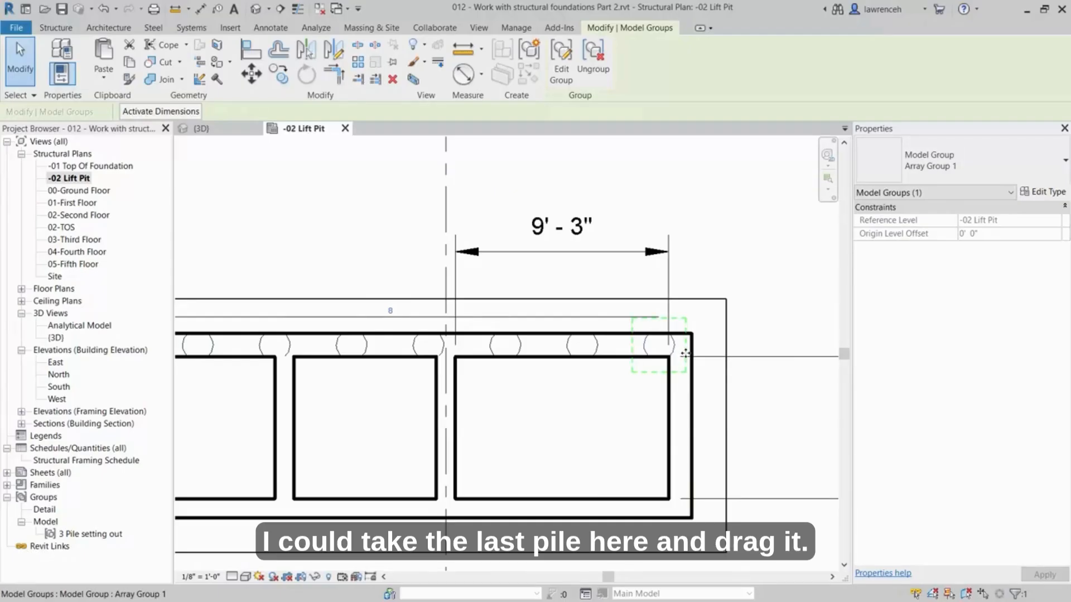
pyautogui.moveTo(686, 351); pyautogui.dragTo(695, 360)
pyautogui.scroll(-1, 623, 404)
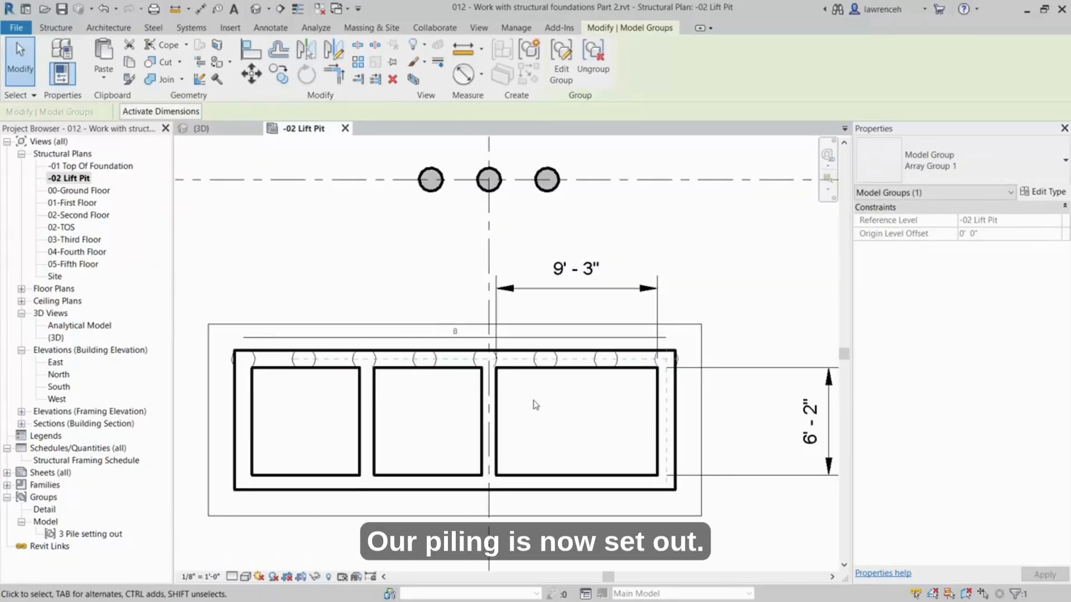
pyautogui.click(331, 291)
# Step: Open the {3D} view and inspect the arrayed pile groups beneath the lift pit from several angles
pyautogui.doubleClick(56, 337)
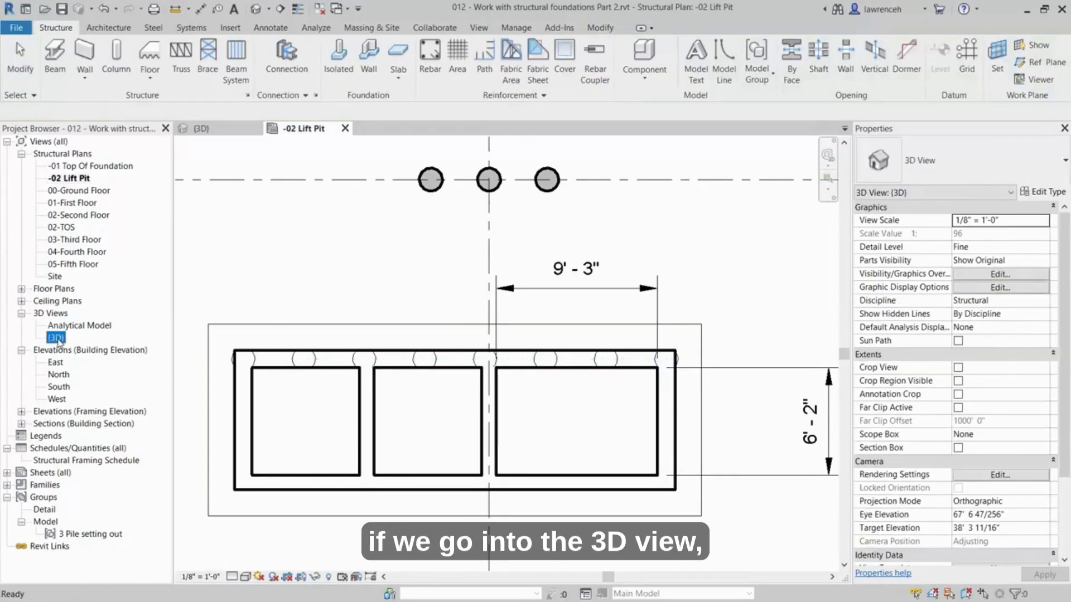
pyautogui.click(340, 385)
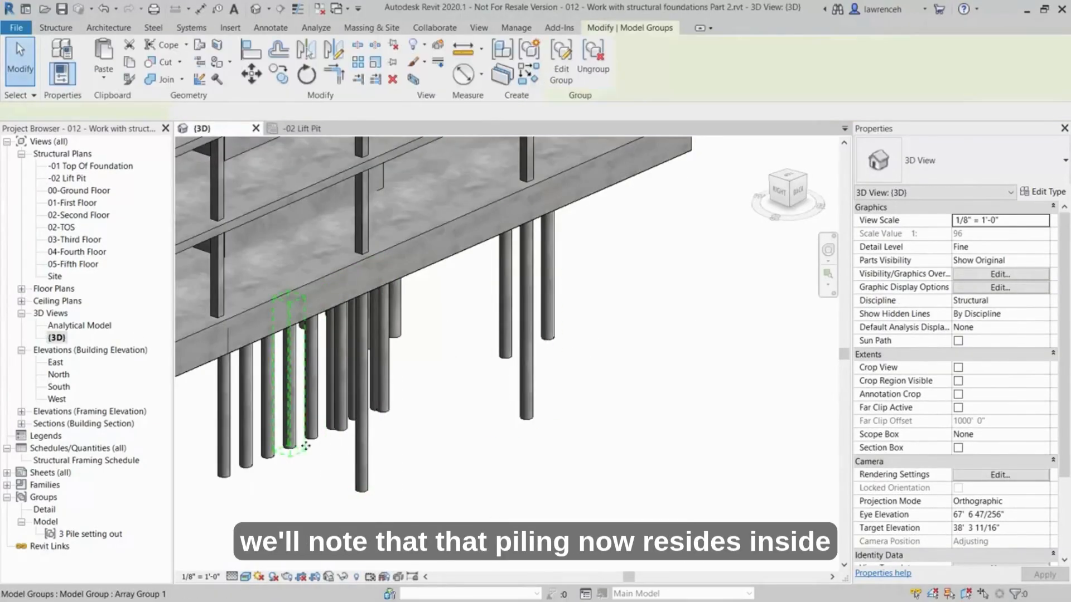
pyautogui.keyDown('shift'); pyautogui.moveTo(370, 443); pyautogui.dragTo(240, 441, button='middle'); pyautogui.keyUp('shift')
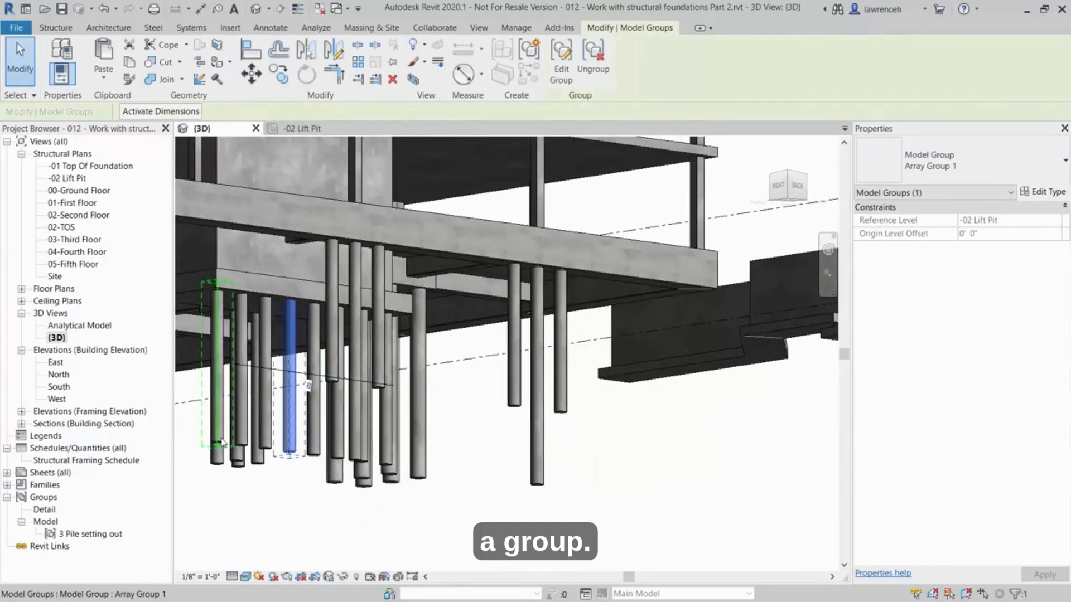
pyautogui.keyDown('shift'); pyautogui.moveTo(519, 410); pyautogui.dragTo(530, 499, button='middle'); pyautogui.keyUp('shift')
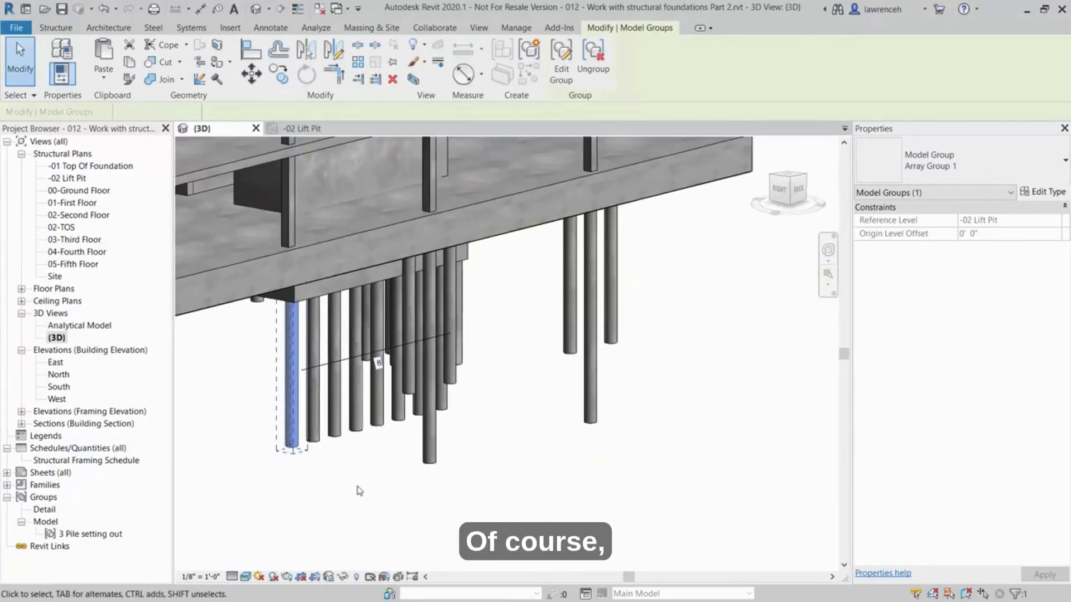
pyautogui.click(359, 490)
# Step: Edit the array group of one lift pit pile, change its pile type to 16" Diameter 24', and finish the group edit
pyautogui.click(342, 442)
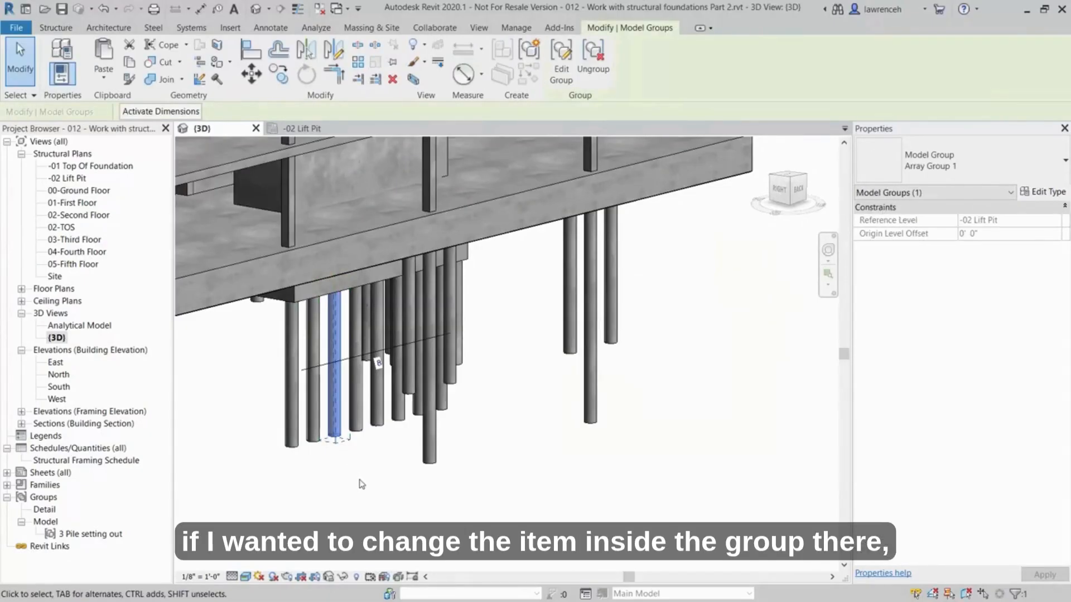
pyautogui.click(562, 74)
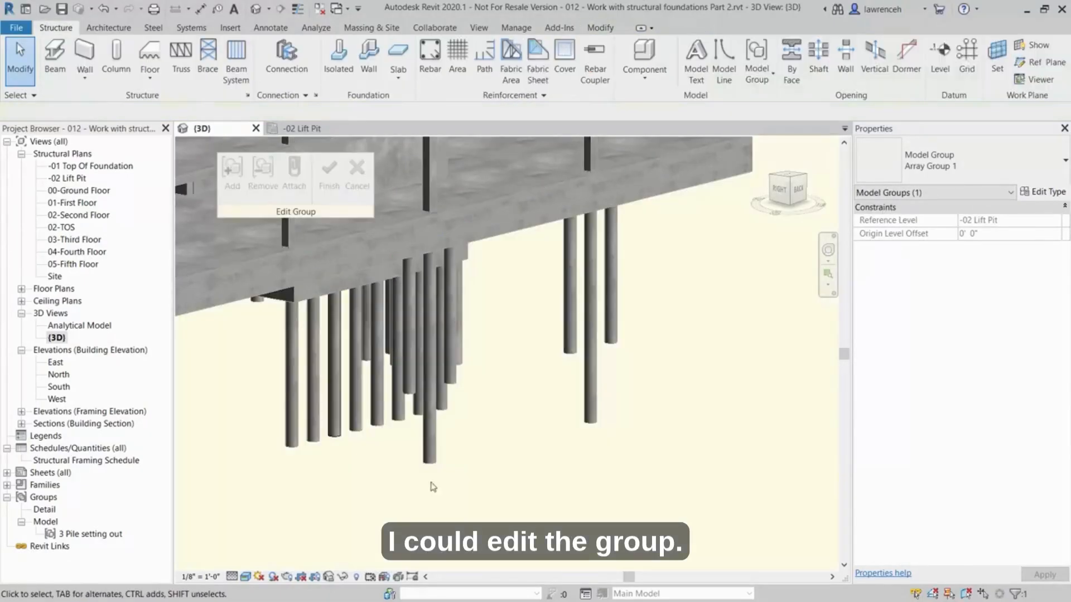
pyautogui.click(335, 438)
pyautogui.click(1017, 154)
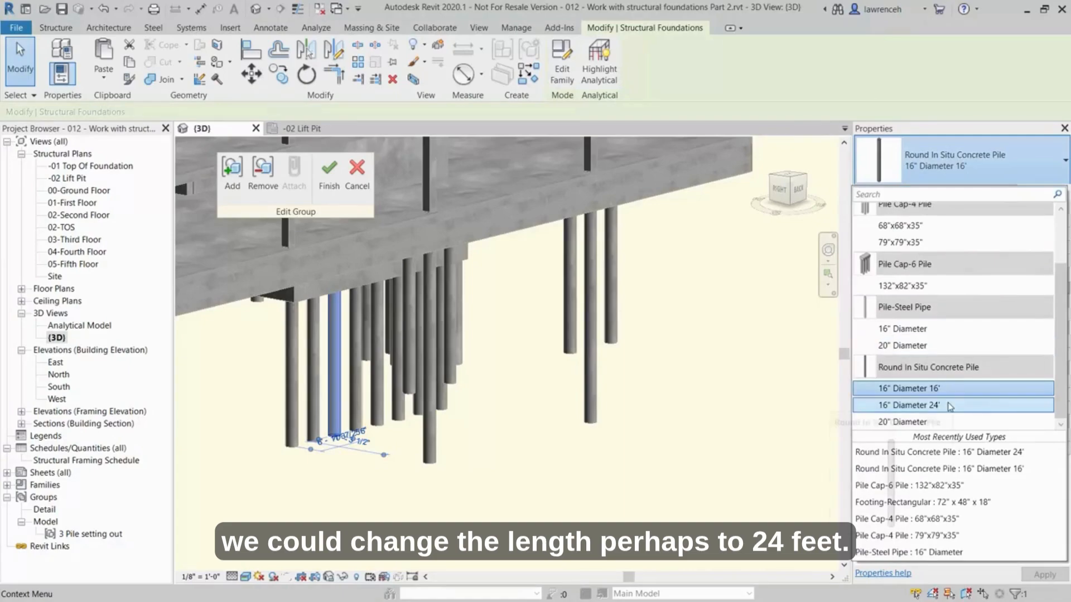
pyautogui.click(950, 406)
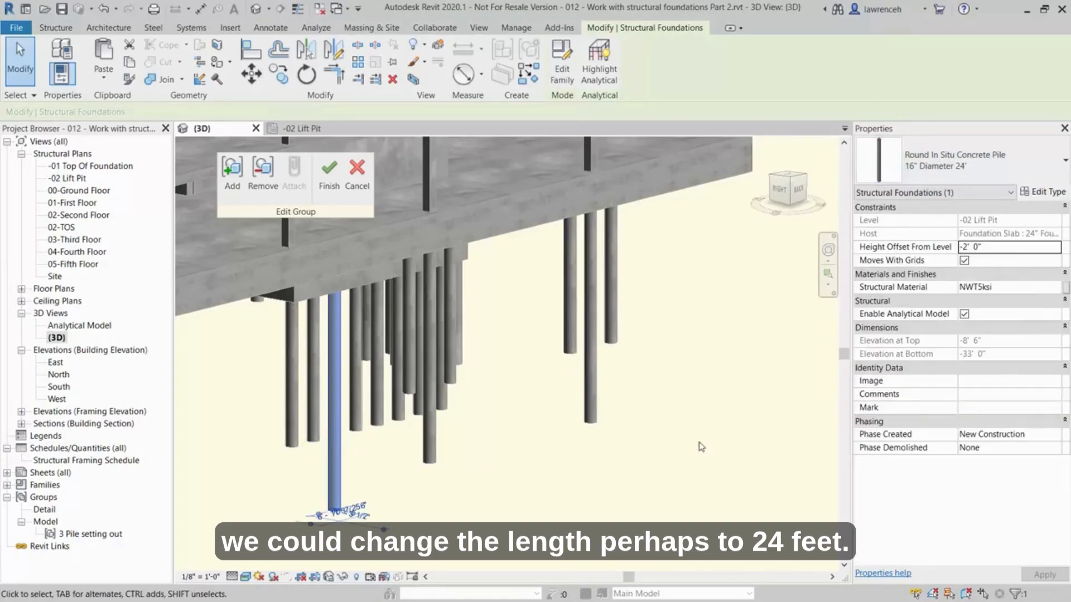
pyautogui.click(589, 457)
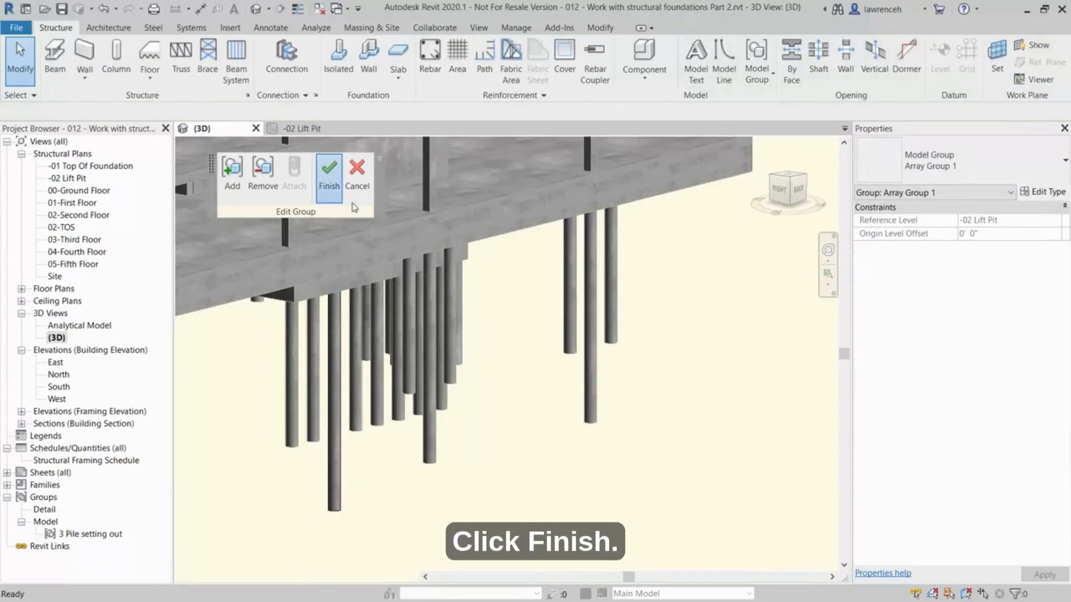
pyautogui.click(336, 198)
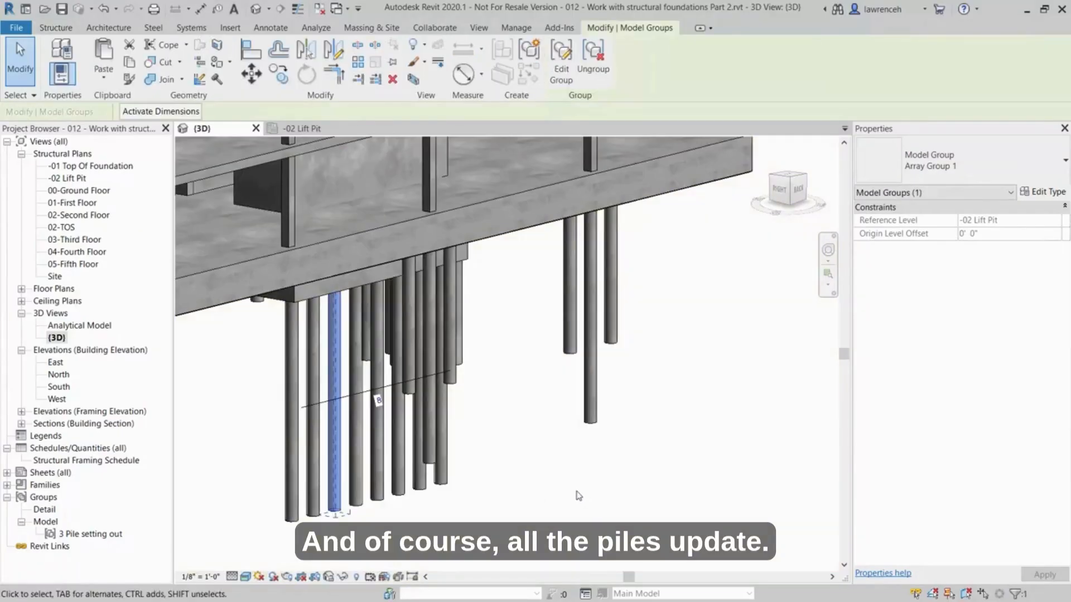
pyautogui.click(578, 495)
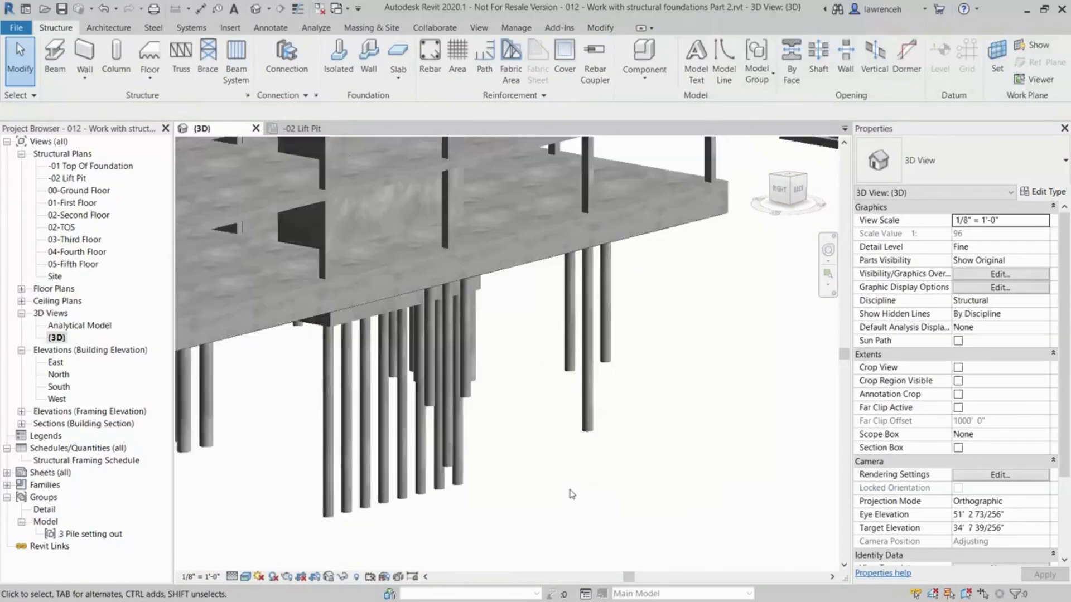